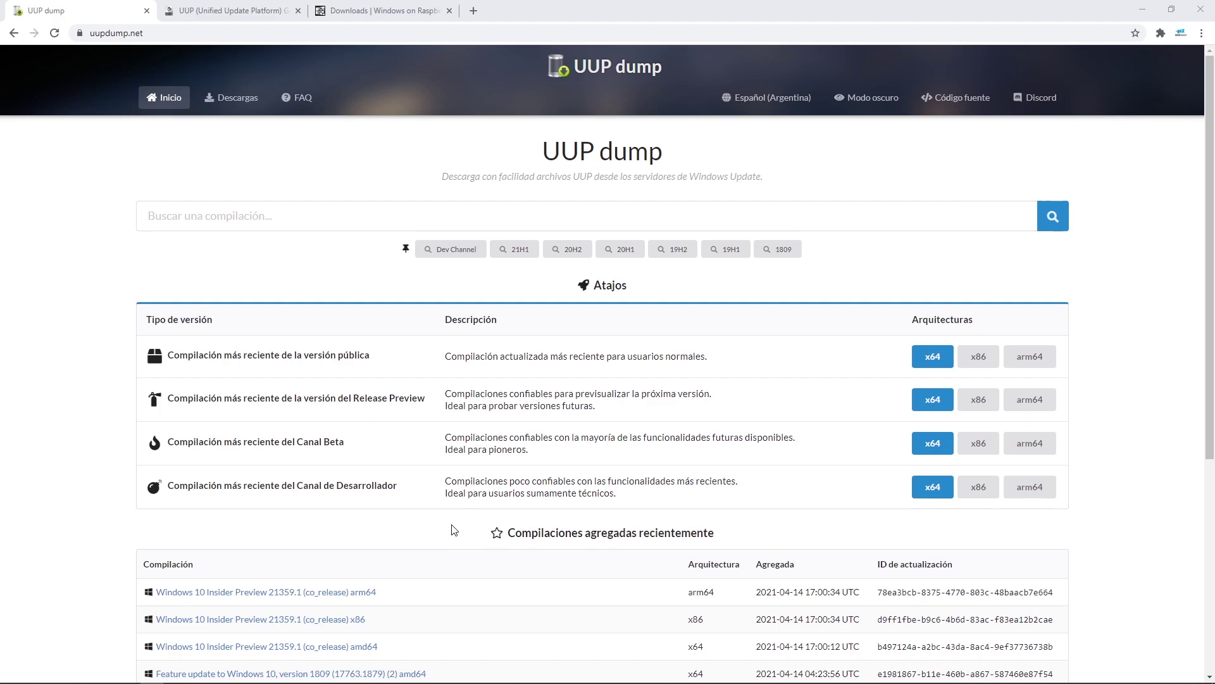
# Open the arm64 download of the latest public release on UUP dump, choosing Windows 10, version 20H2 (19042.928).
pyautogui.click(217, 11)
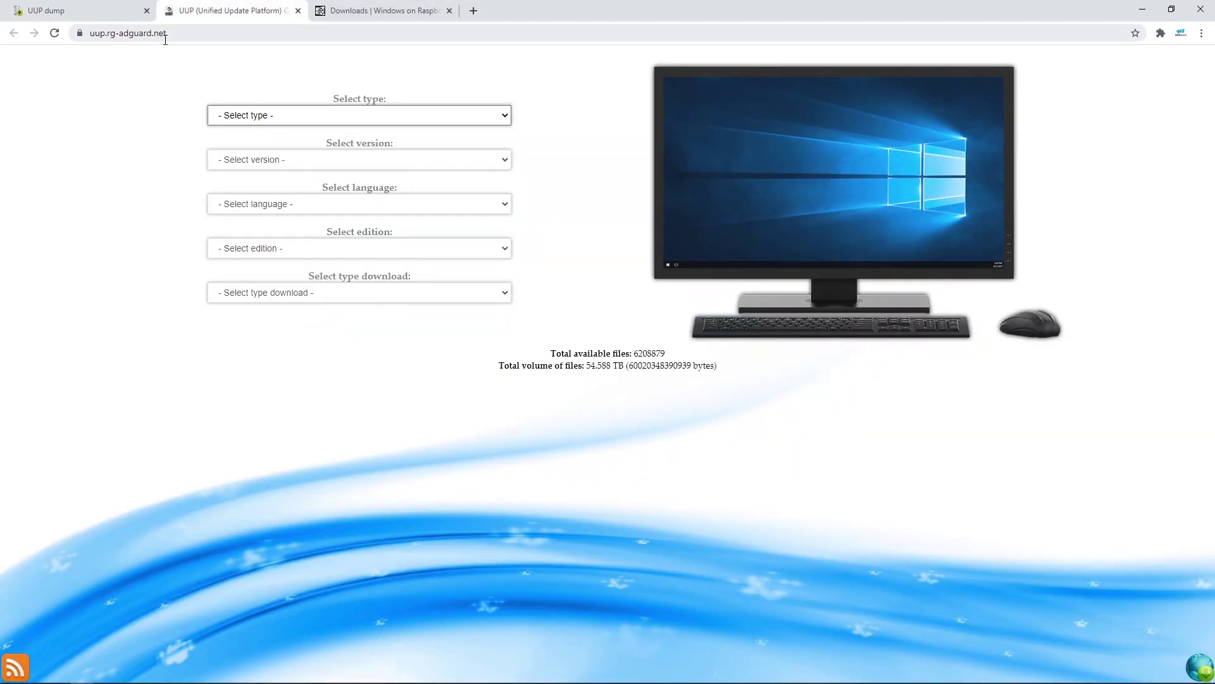
pyautogui.click(97, 14)
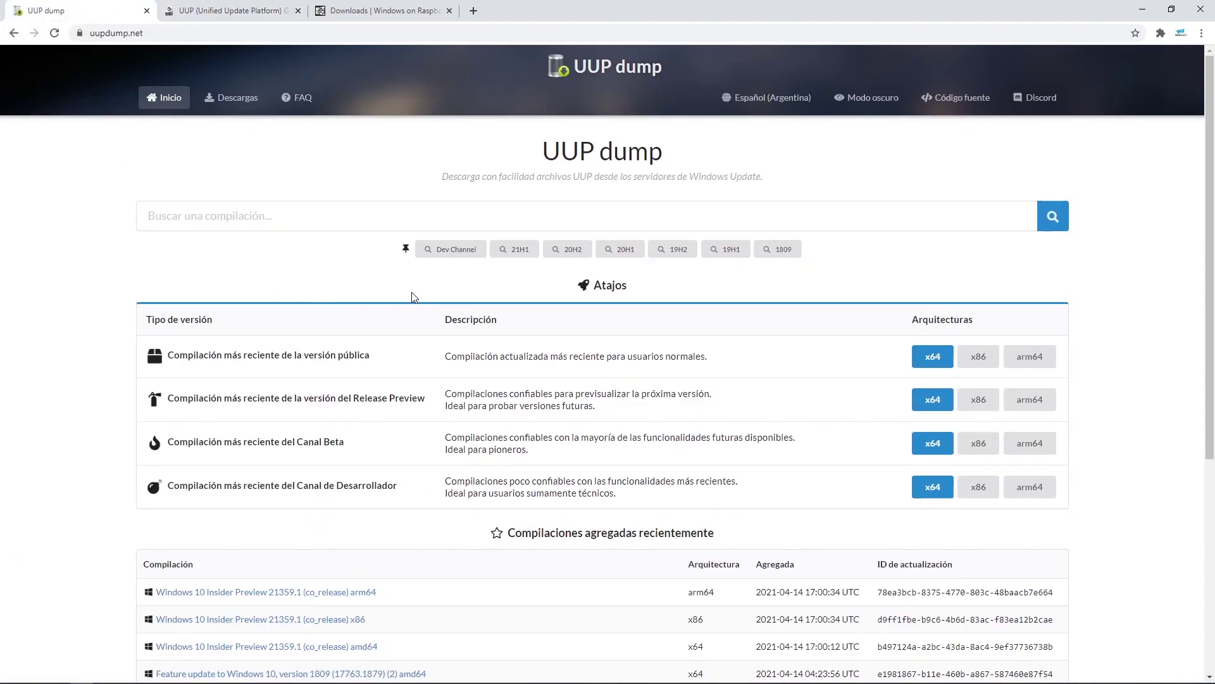
pyautogui.click(1030, 358)
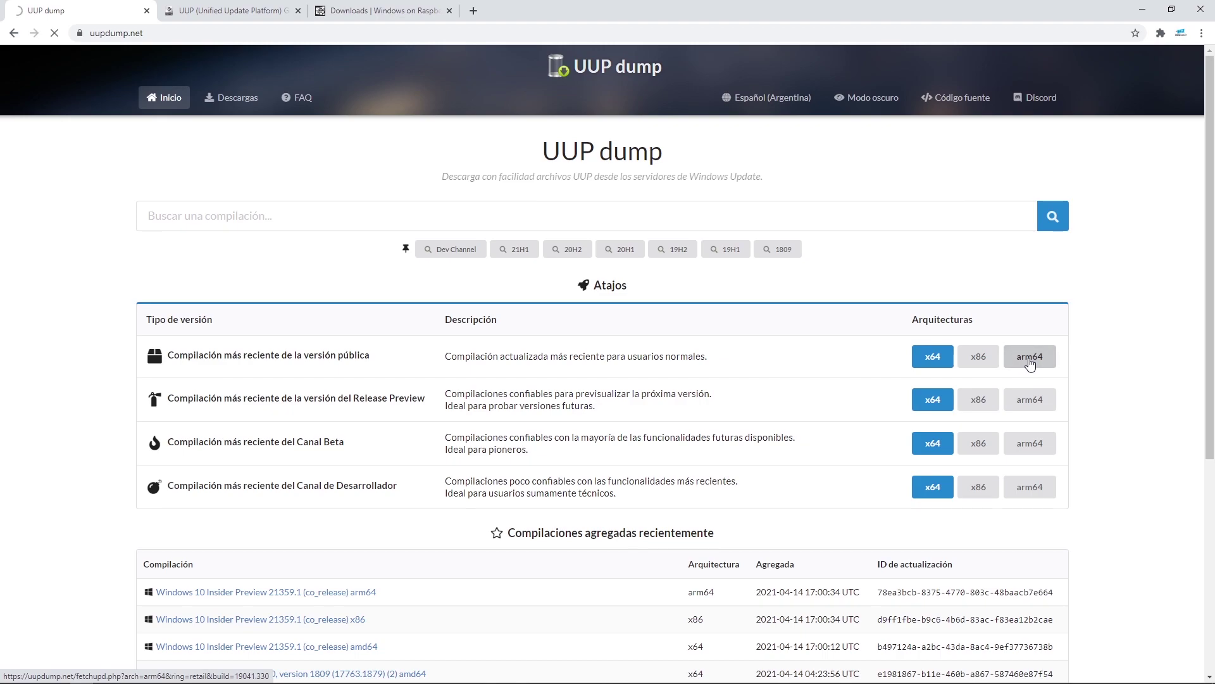
pyautogui.click(334, 290)
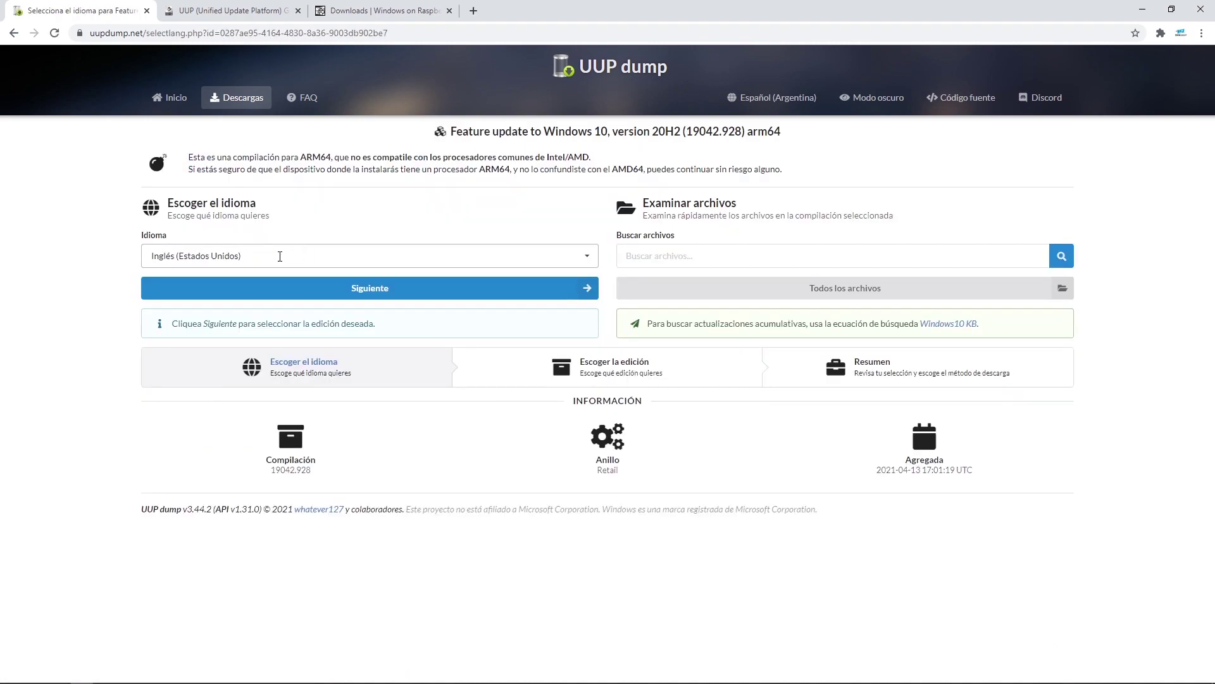
# Set the build's language to Español (España) and continue to the edition selection.
pyautogui.click(280, 256)
pyautogui.scroll(-4, 279, 331)
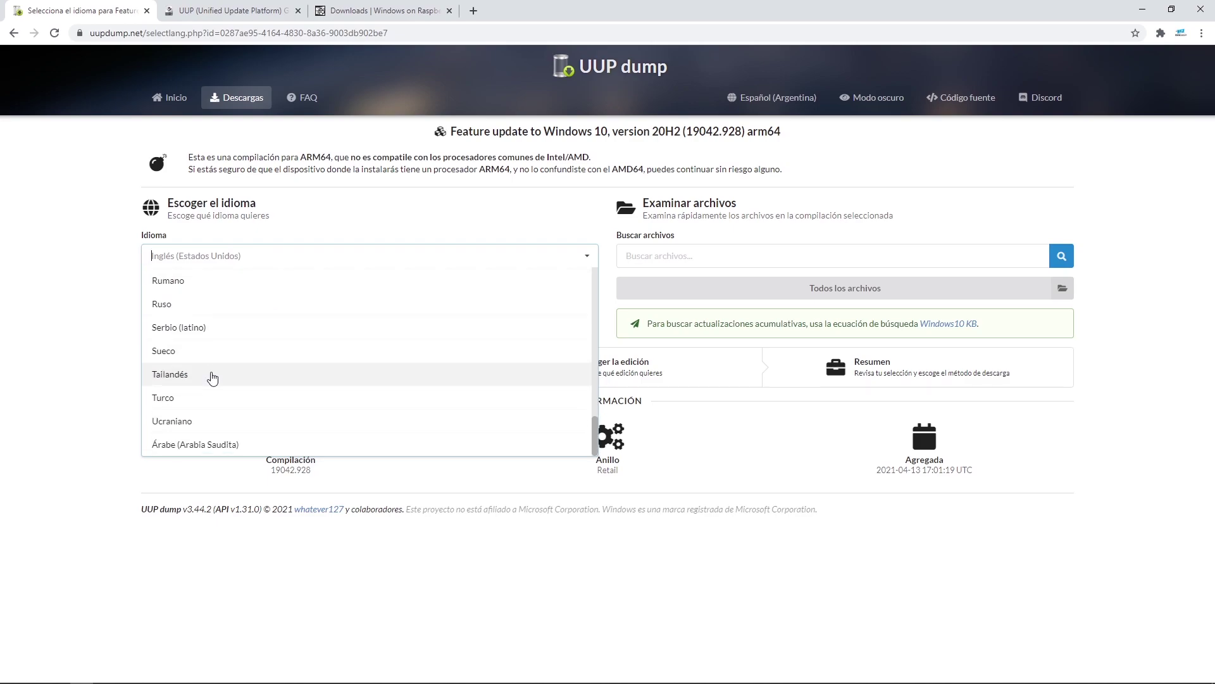
pyautogui.scroll(5, 215, 380)
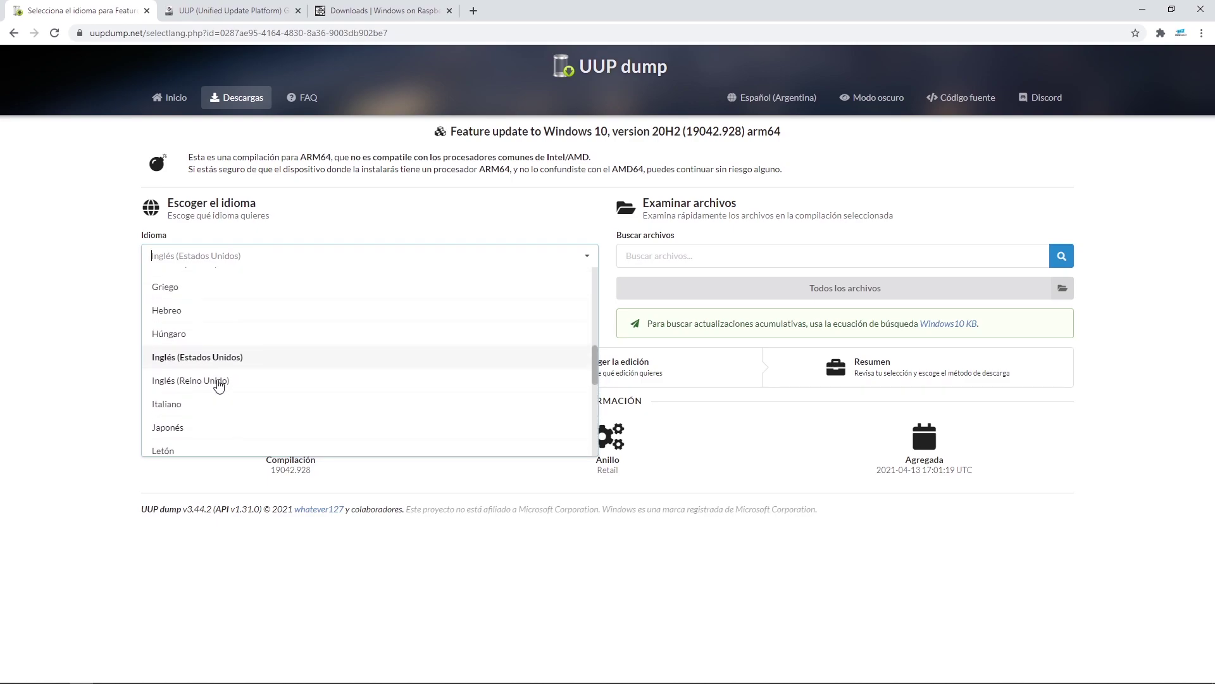
pyautogui.scroll(3, 217, 381)
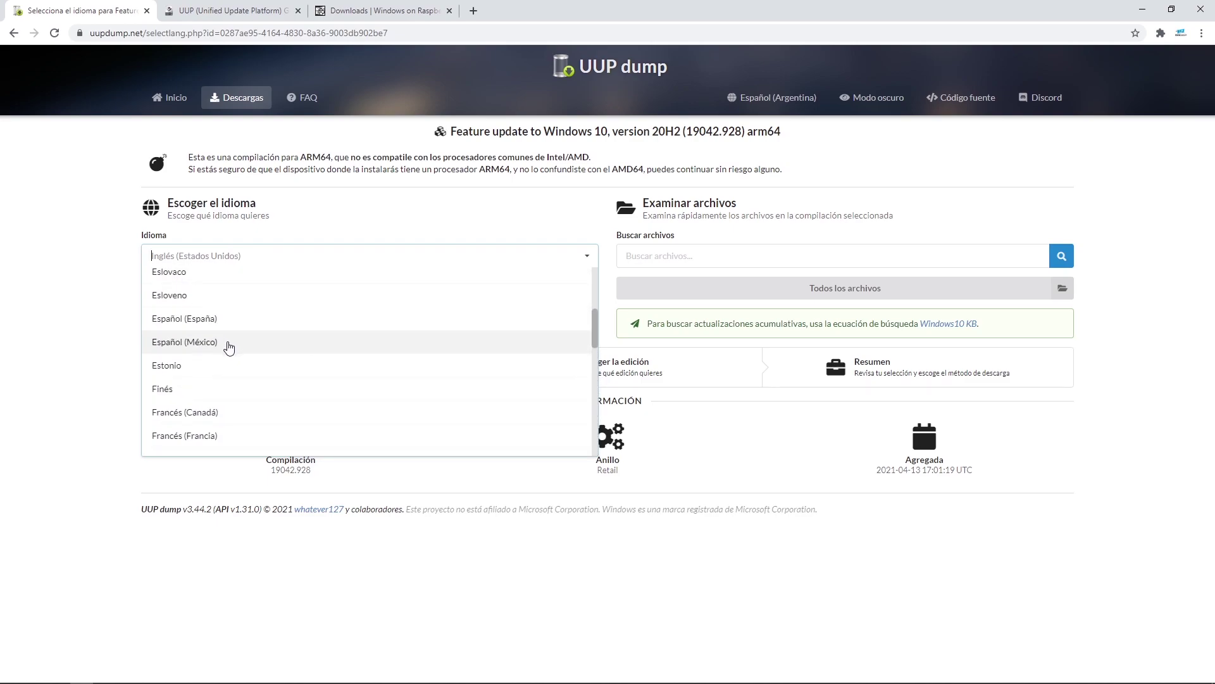
pyautogui.click(202, 324)
pyautogui.click(258, 290)
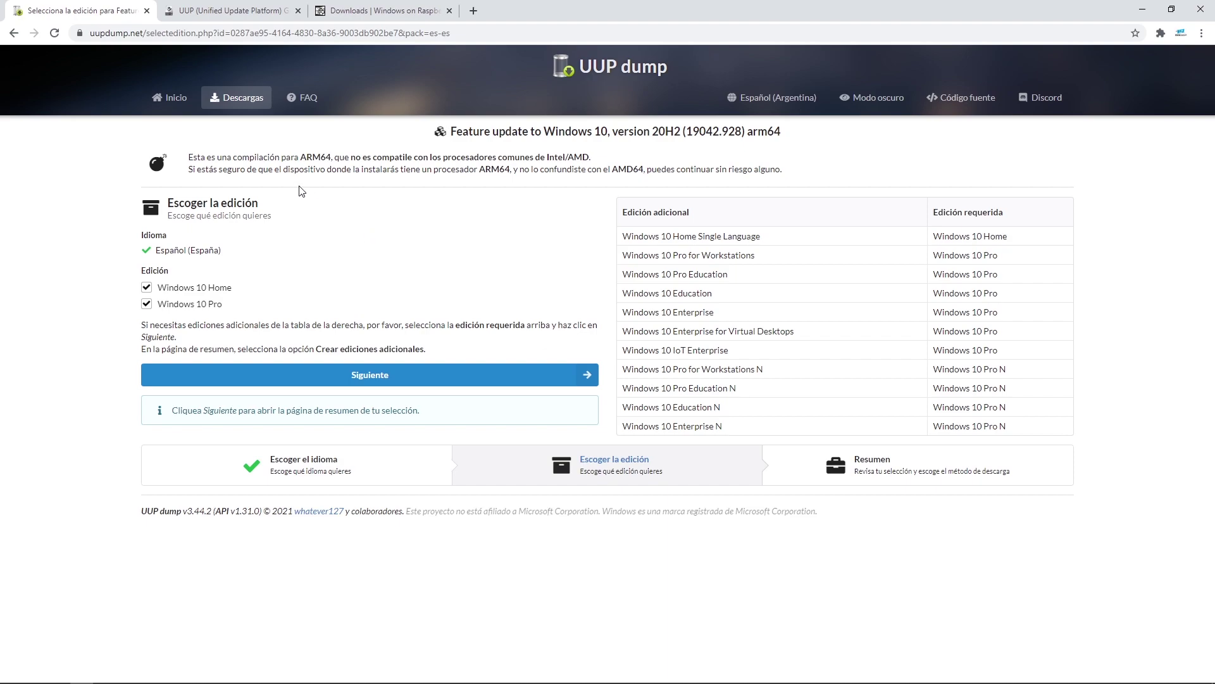
# On uup.rg-adguard.net, choose type Windows (Final version) and the Windows 10, version 20H2 [arm64] feature update.
pyautogui.click(225, 12)
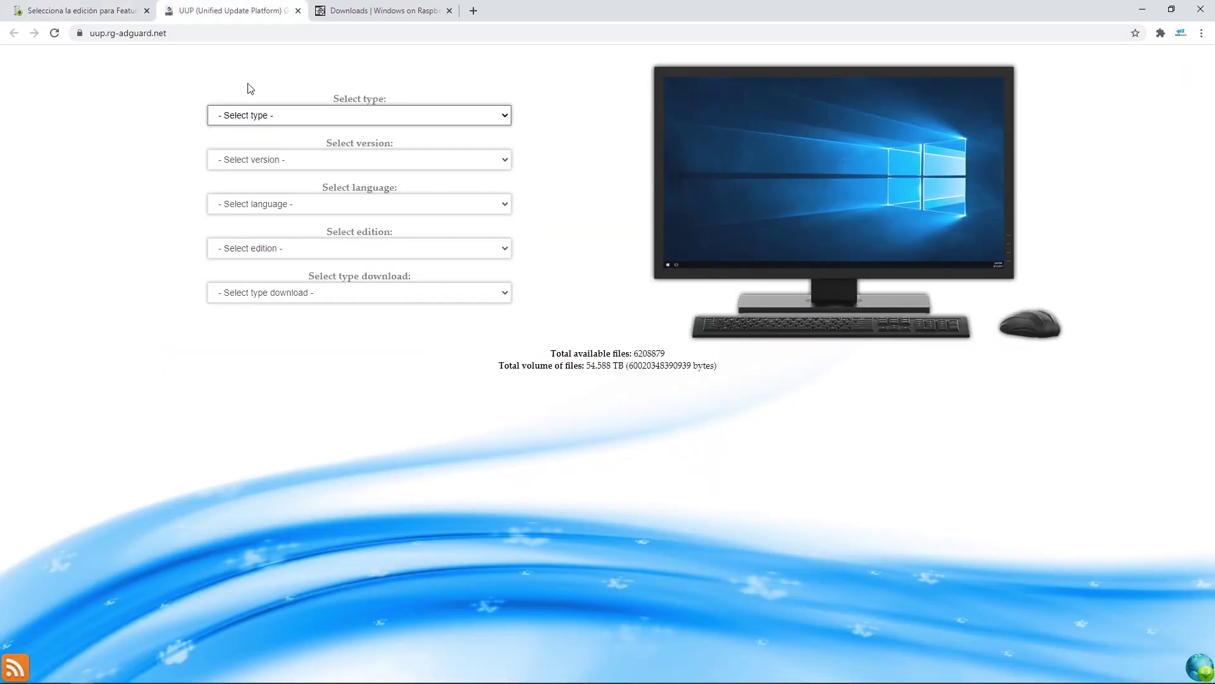
pyautogui.click(248, 119)
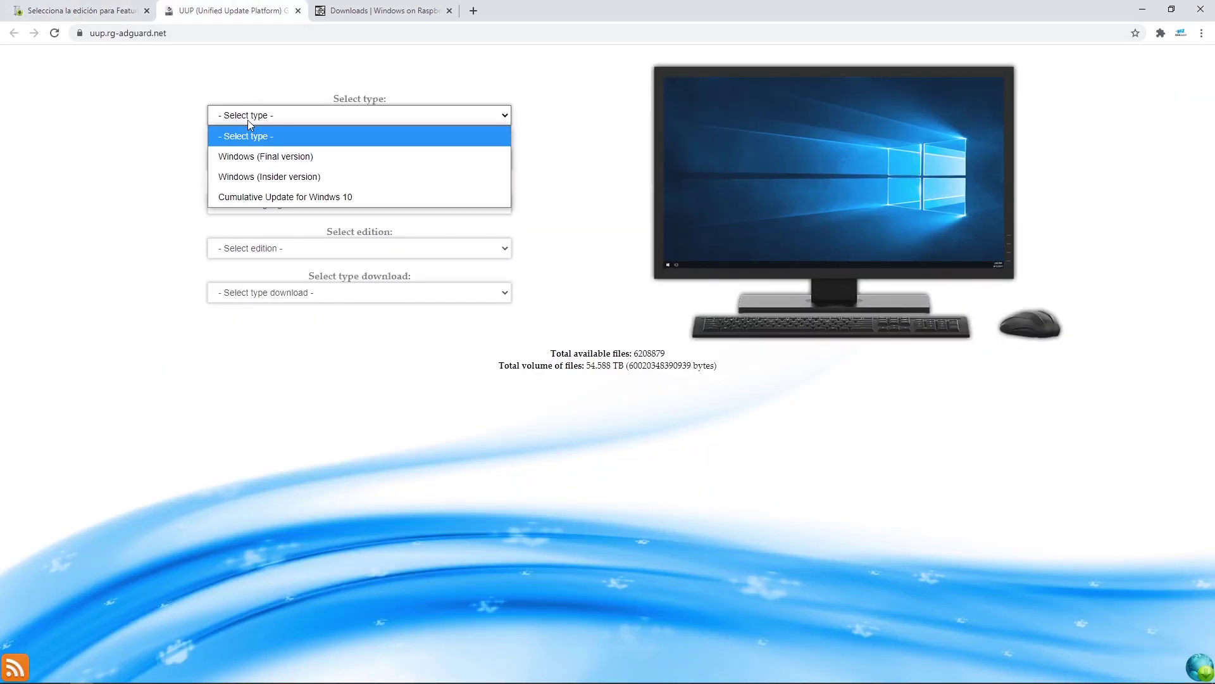
pyautogui.click(248, 157)
pyautogui.click(247, 160)
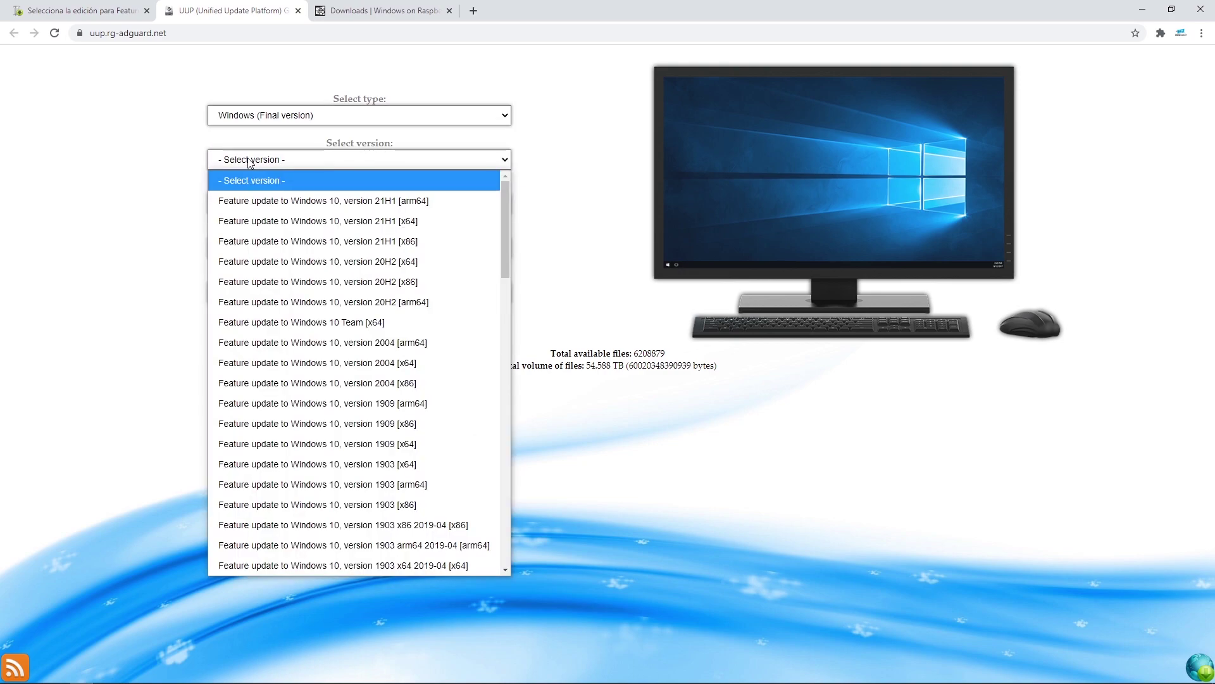
pyautogui.click(395, 309)
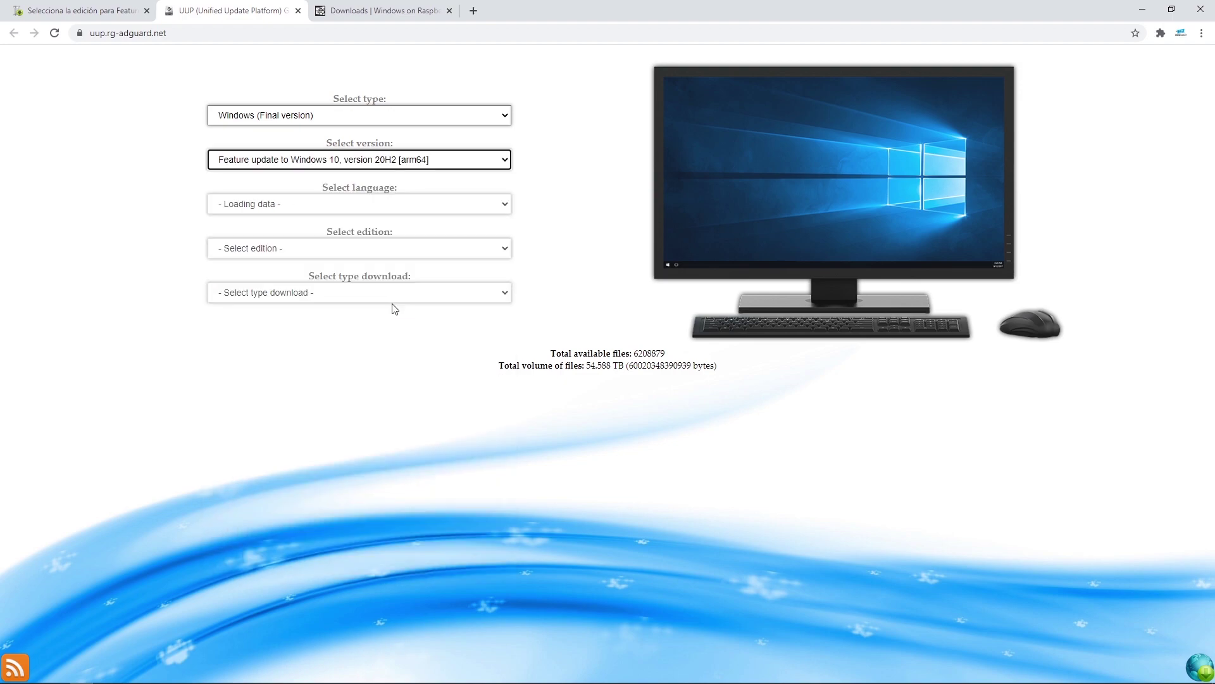
# Choose es-es: Spanish as the language and Windows 10 Home as the edition.
pyautogui.click(294, 206)
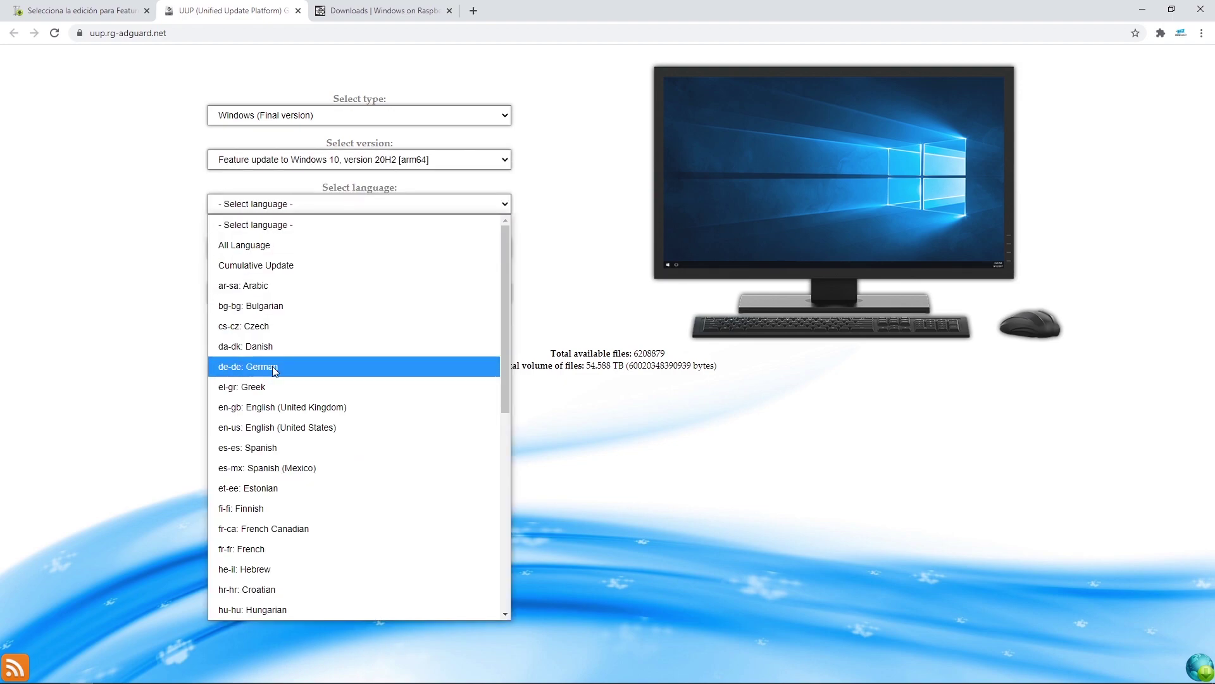
pyautogui.click(271, 447)
pyautogui.click(290, 250)
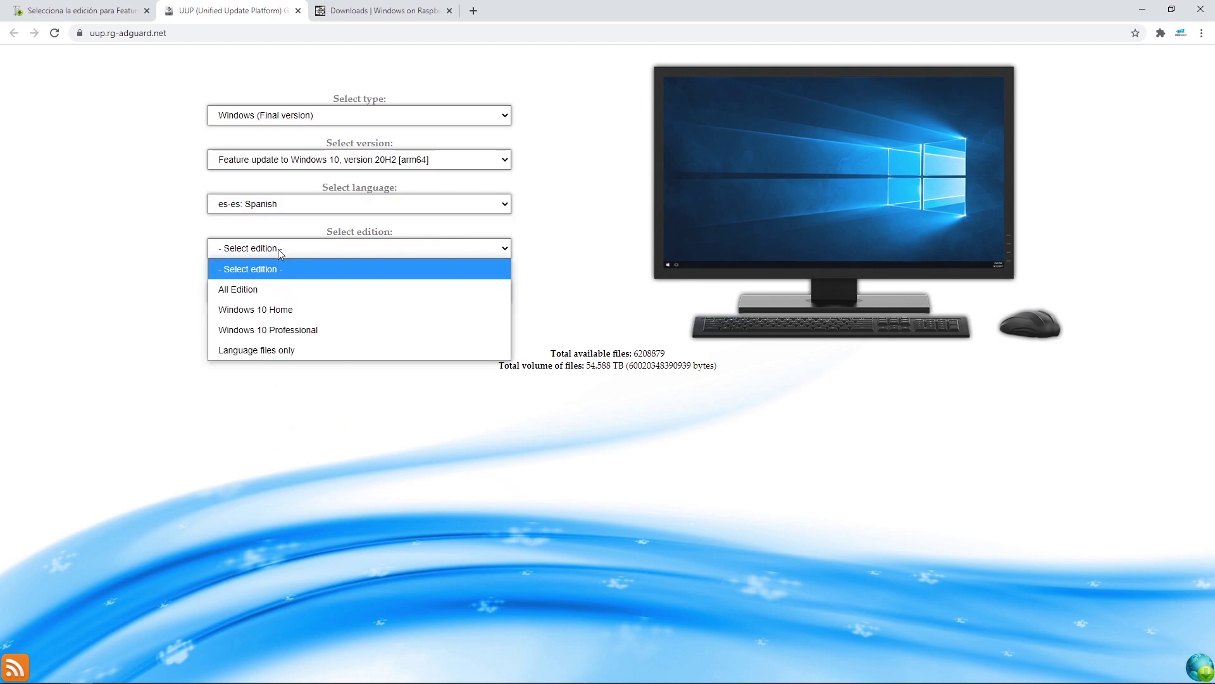
pyautogui.click(258, 317)
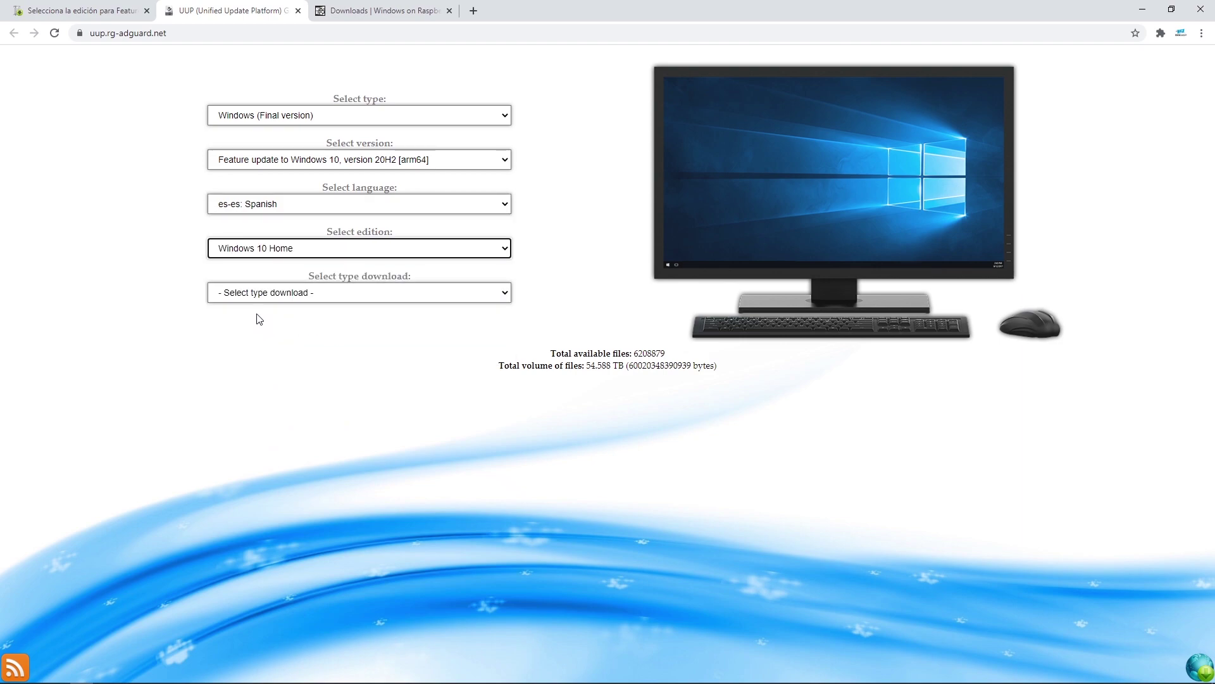
# Choose the OneClick ISO compiler as the download type and download creatingISO_19042.928_es-es_arm64_core.cmd.
pyautogui.click(297, 295)
pyautogui.click(293, 340)
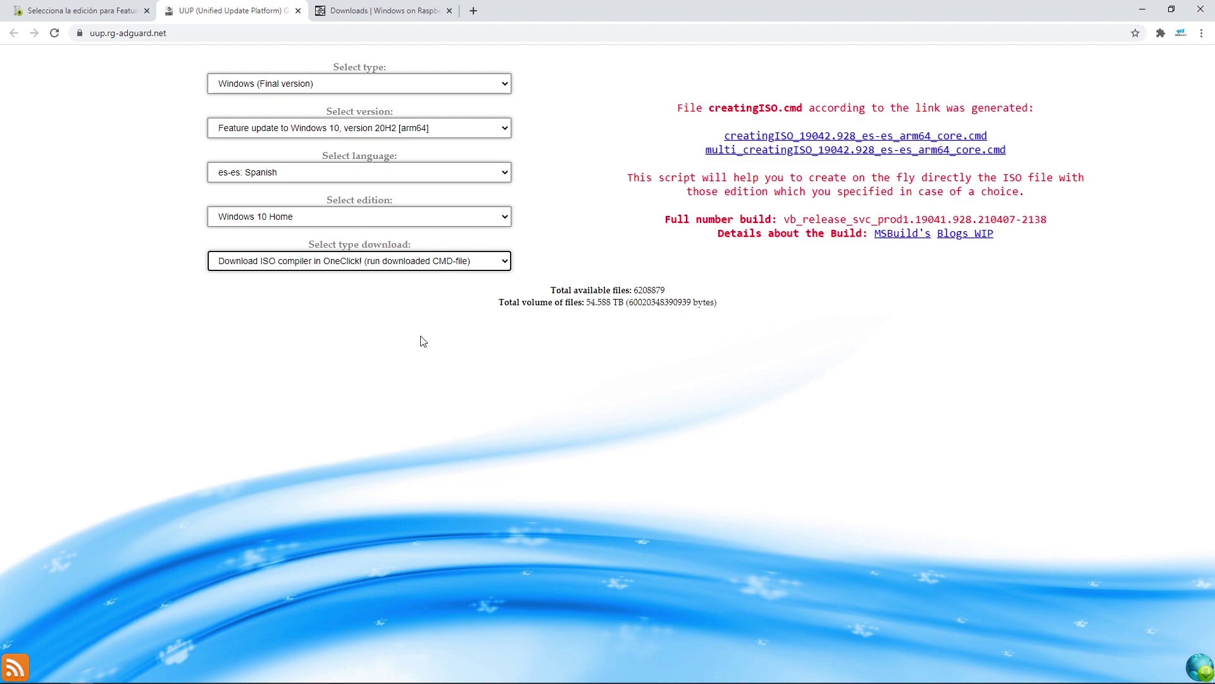
pyautogui.click(815, 140)
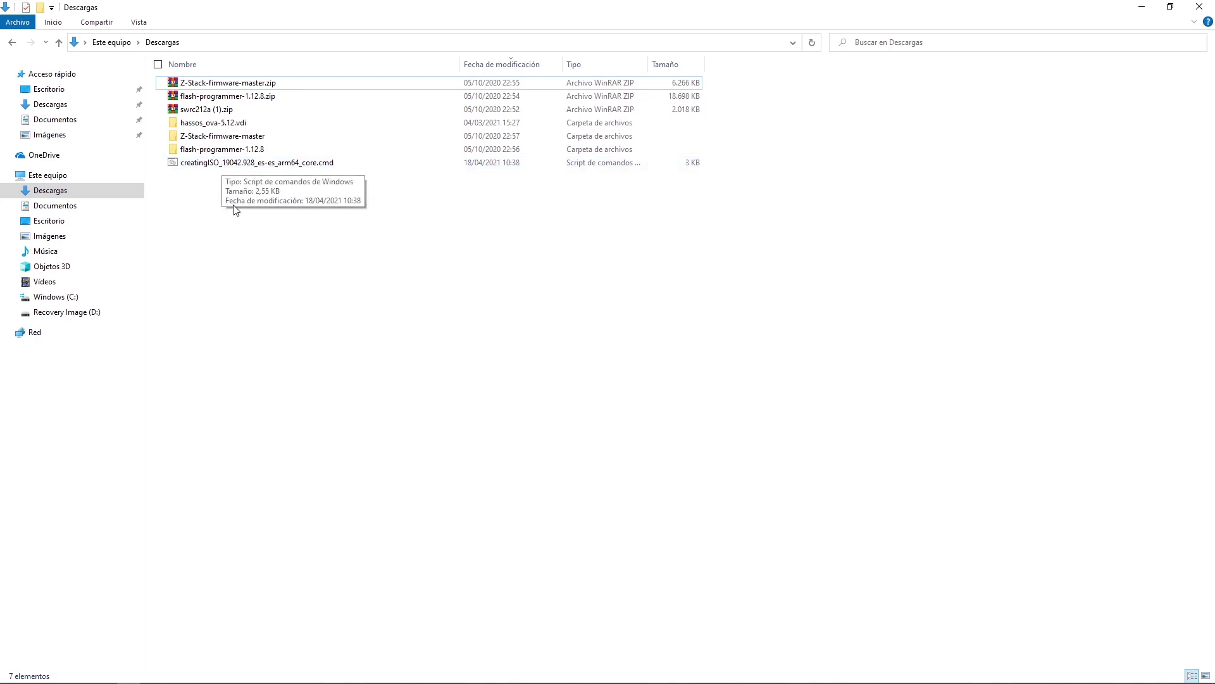
# In File Explorer, create a new folder named WIN inside Descargas.
pyautogui.rightClick(233, 205)
pyautogui.moveTo(168, 355)
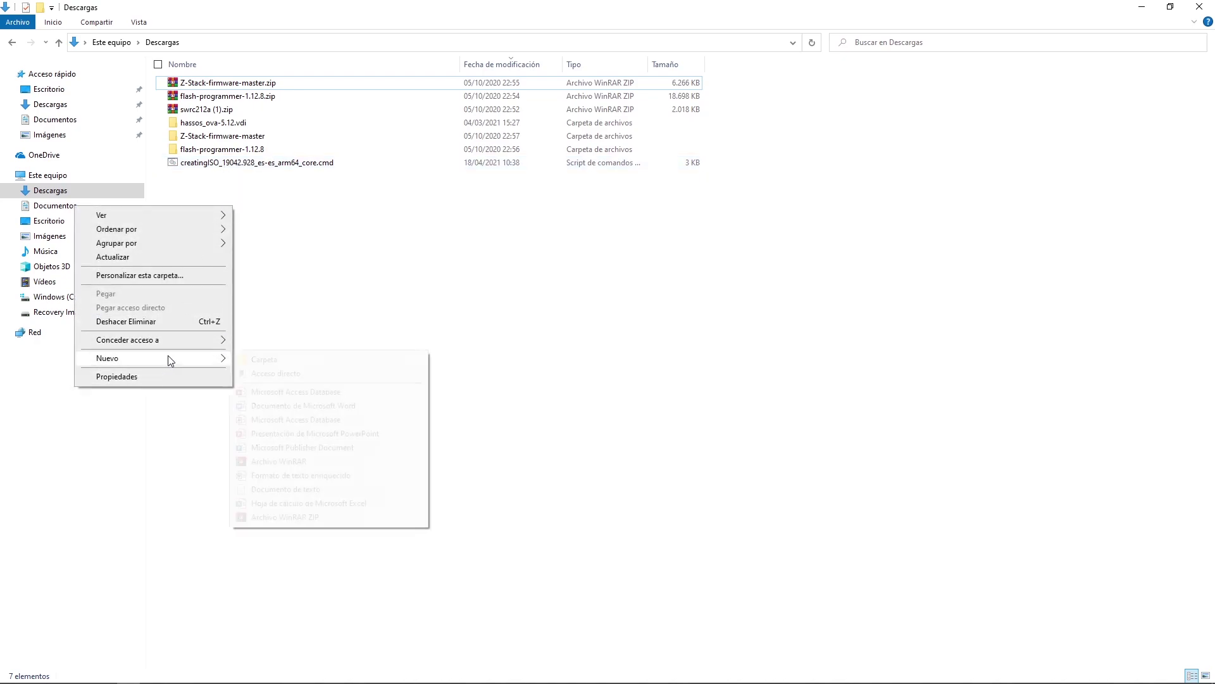
pyautogui.click(273, 359)
pyautogui.write('WIN')
pyautogui.press('Return')
# Move the creatingISO command script into the WIN folder and open that folder.
pyautogui.click(219, 162)
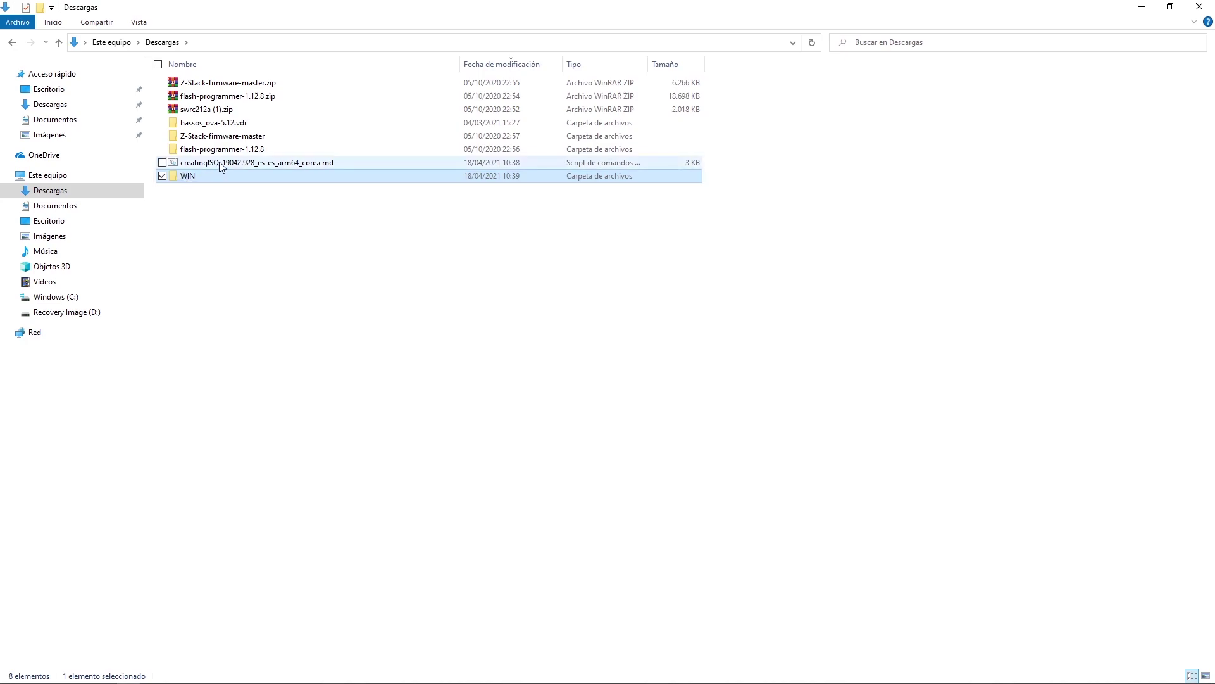
pyautogui.doubleClick(219, 162)
pyautogui.moveTo(197, 164); pyautogui.dragTo(187, 176)
pyautogui.doubleClick(184, 163)
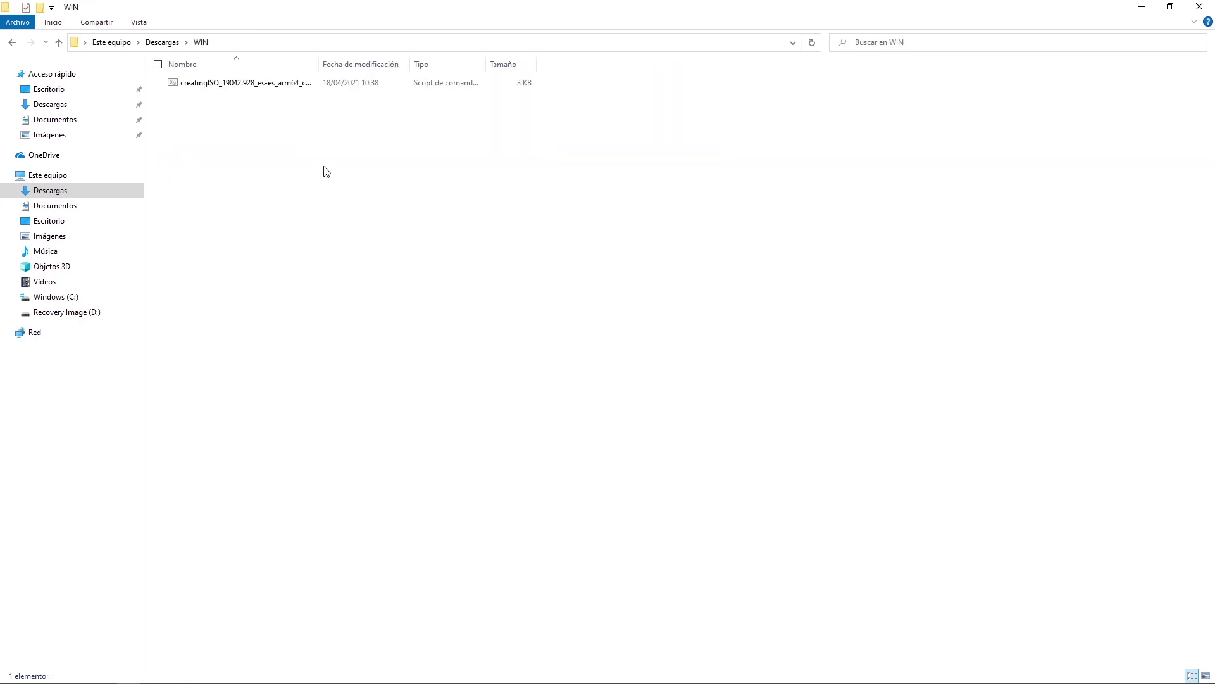
# Run the creatingISO script, allowing it past the SmartScreen block, and move its console window off the file list.
pyautogui.doubleClick(219, 88)
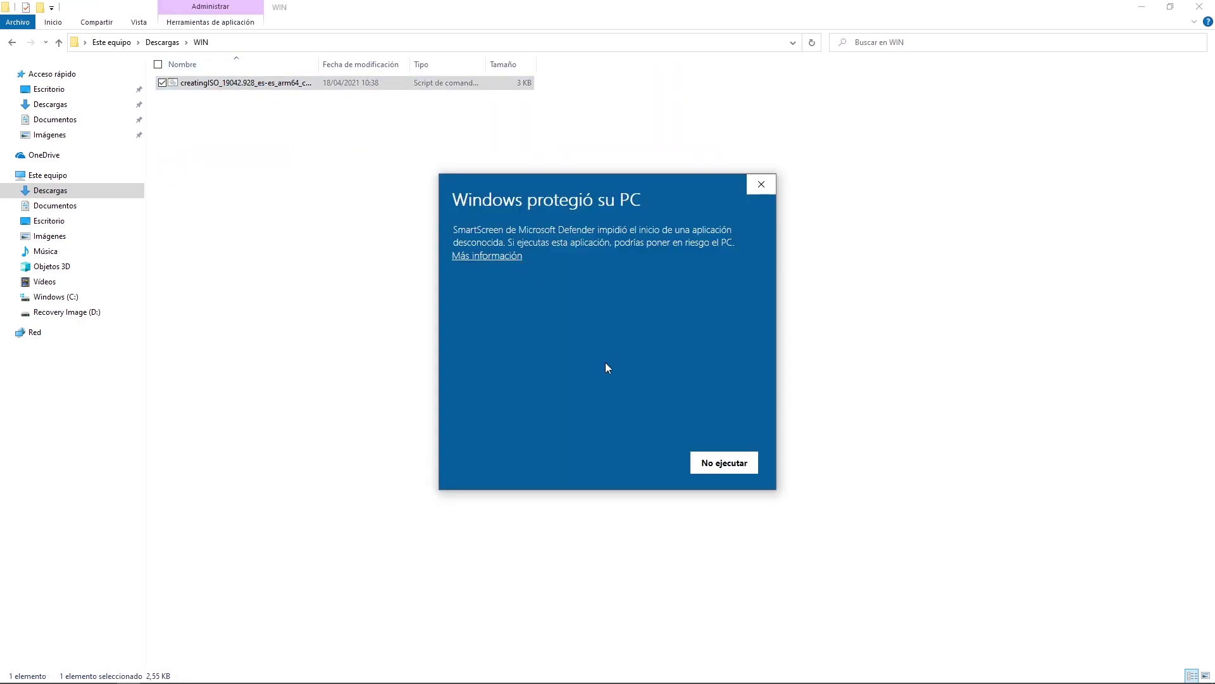
pyautogui.click(499, 256)
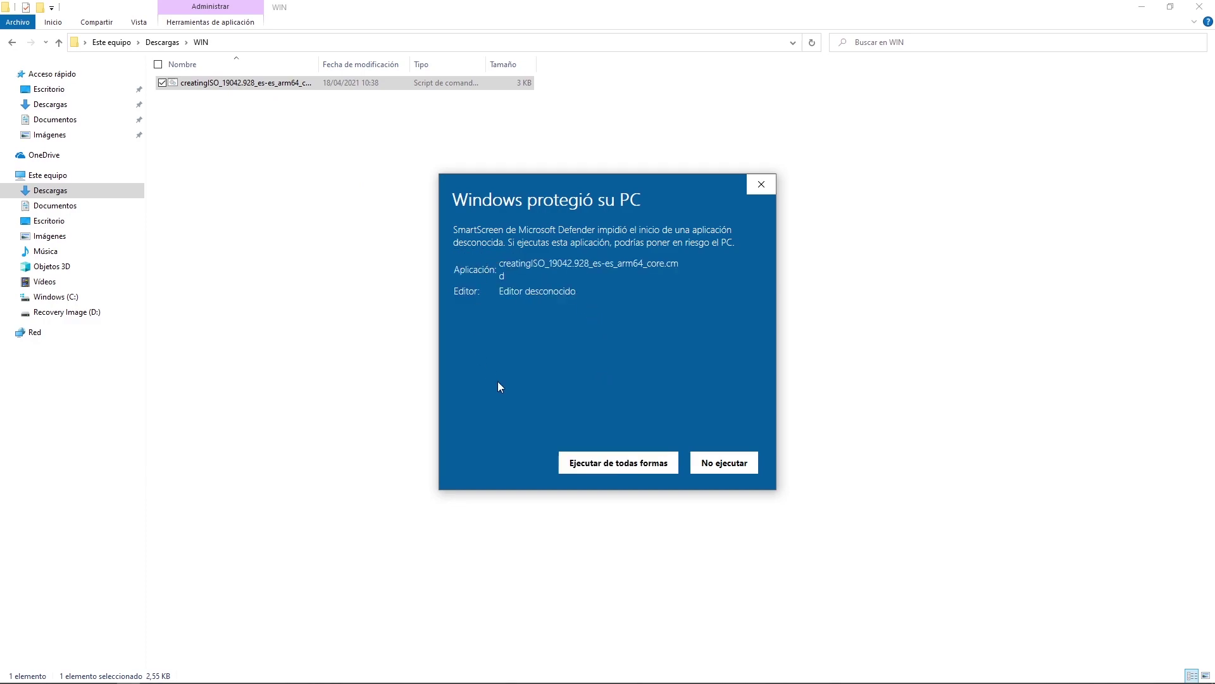
pyautogui.click(602, 464)
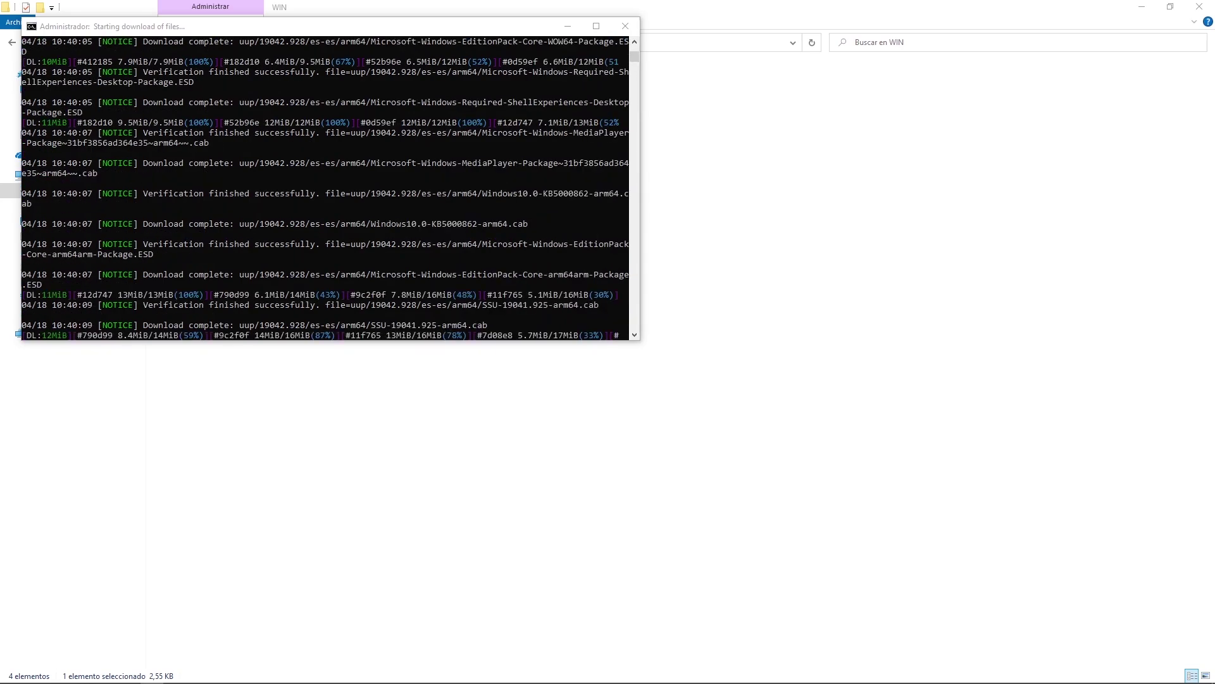
pyautogui.click(312, 33)
pyautogui.moveTo(312, 33); pyautogui.dragTo(523, 180)
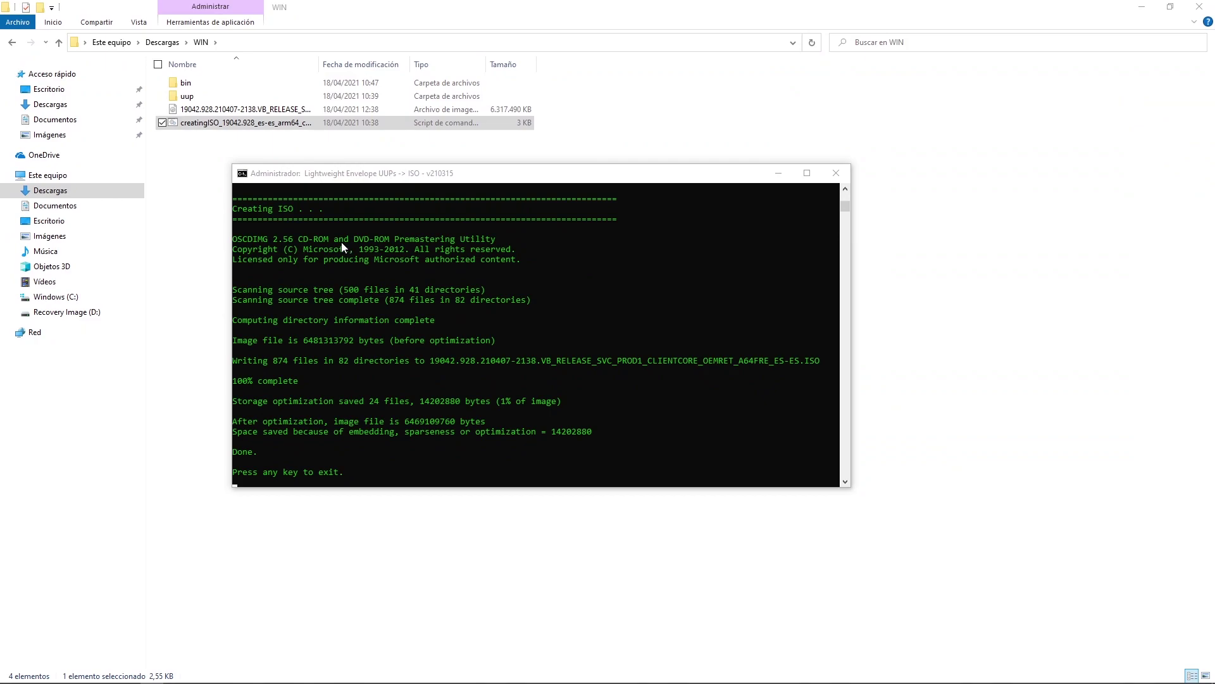
# Close the finished ISO conversion console and select the generated disc image in the WIN folder, widening the name column.
pyautogui.click(380, 178)
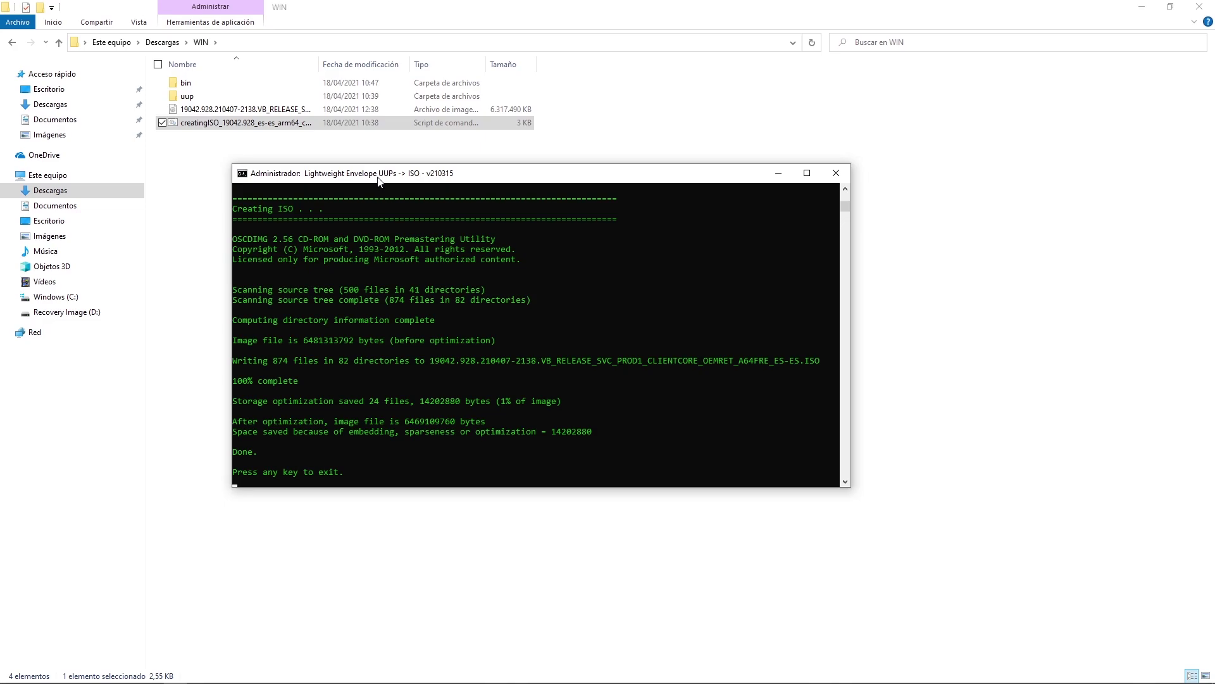
pyautogui.click(367, 290)
pyautogui.press('Return')
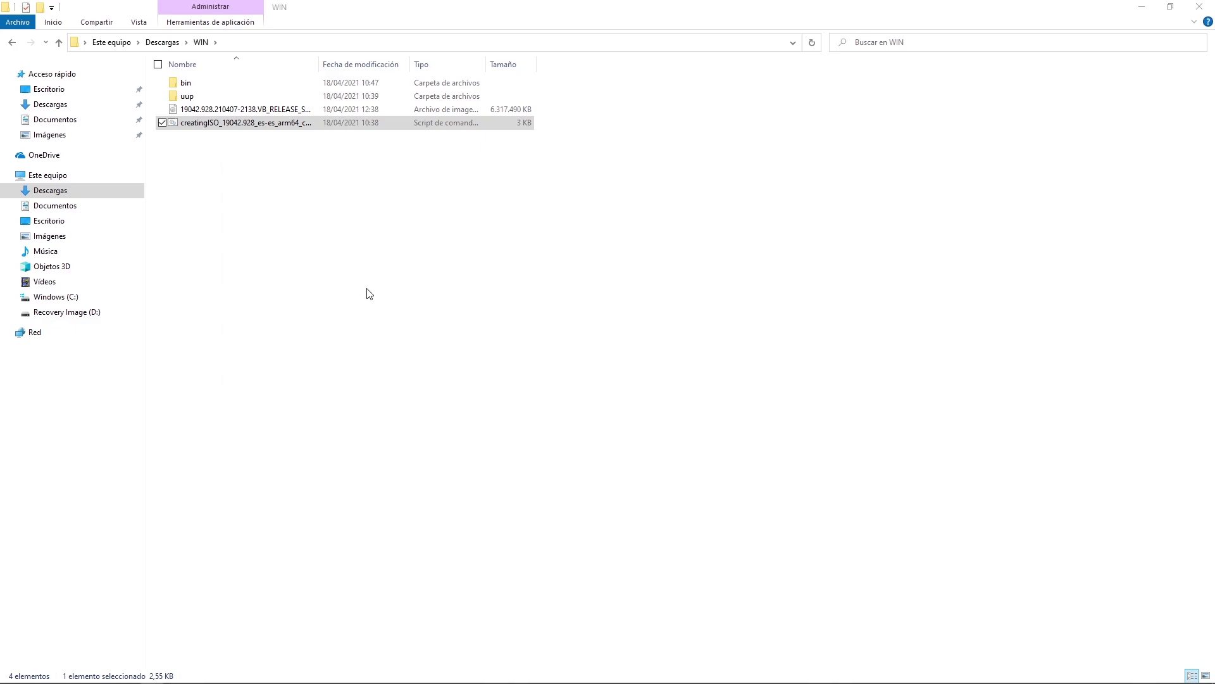
pyautogui.click(215, 113)
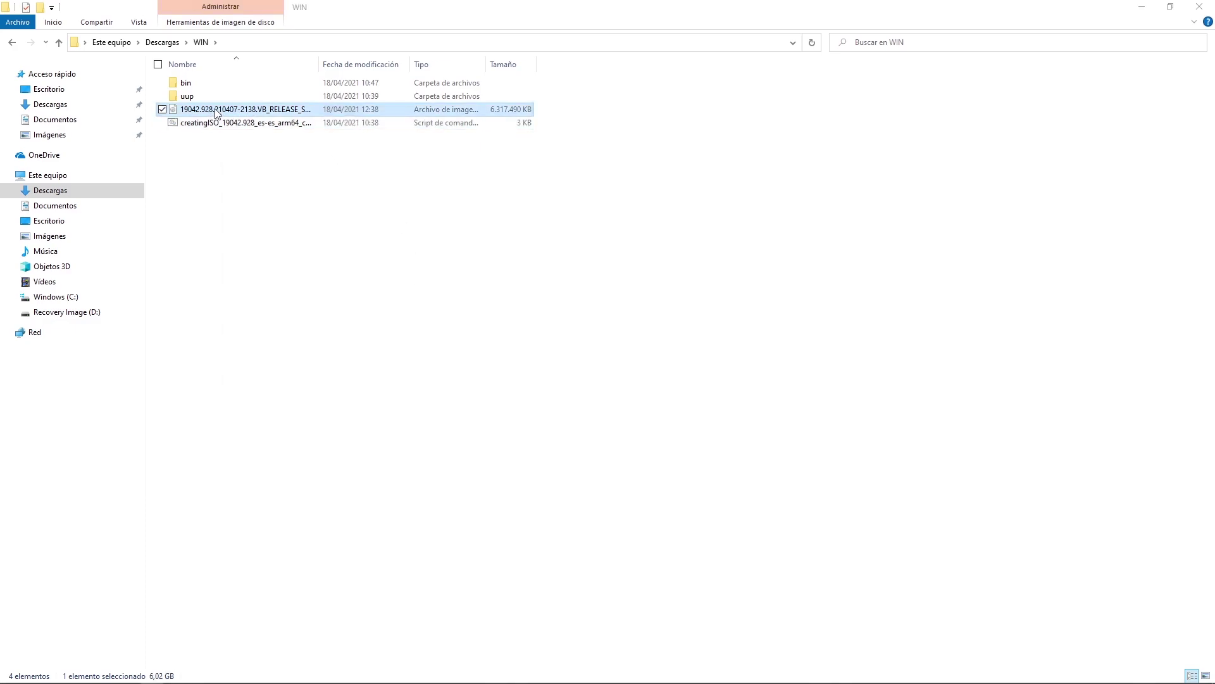
pyautogui.moveTo(324, 61); pyautogui.dragTo(440, 64)
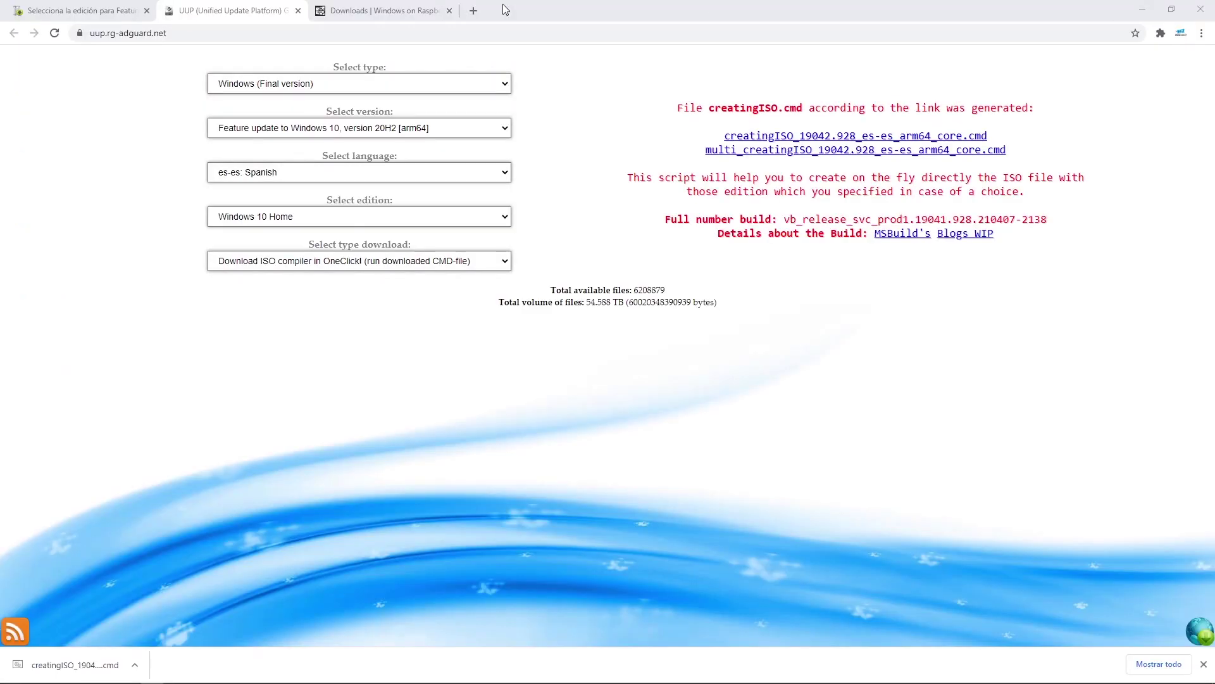
# In the browser, go through the Windows on Raspberry home page to its downloads and download imager version 2.0.1.
pyautogui.click(362, 9)
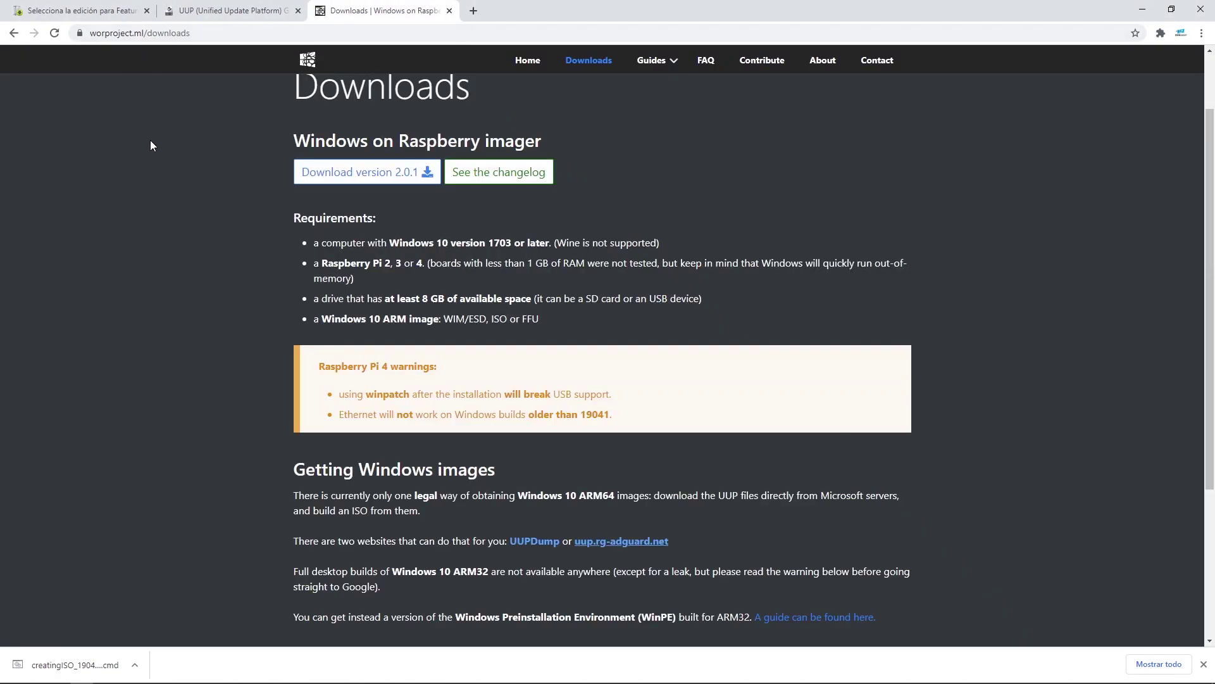
pyautogui.scroll(2, 143, 133)
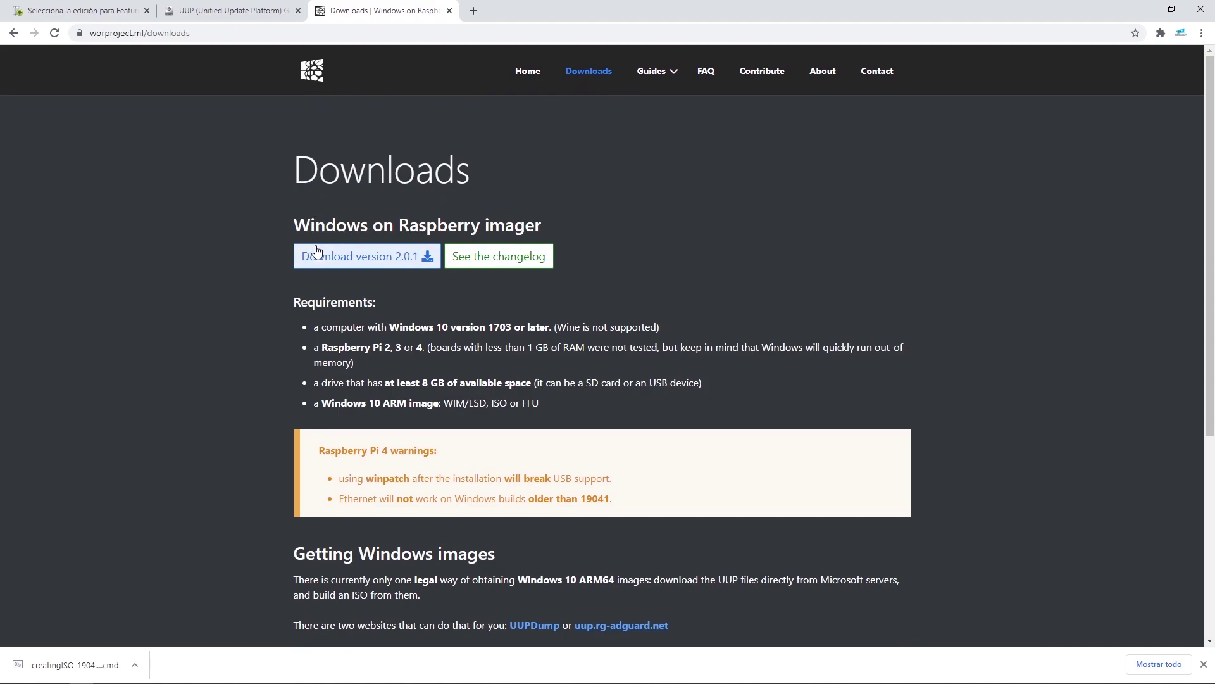
pyautogui.click(523, 72)
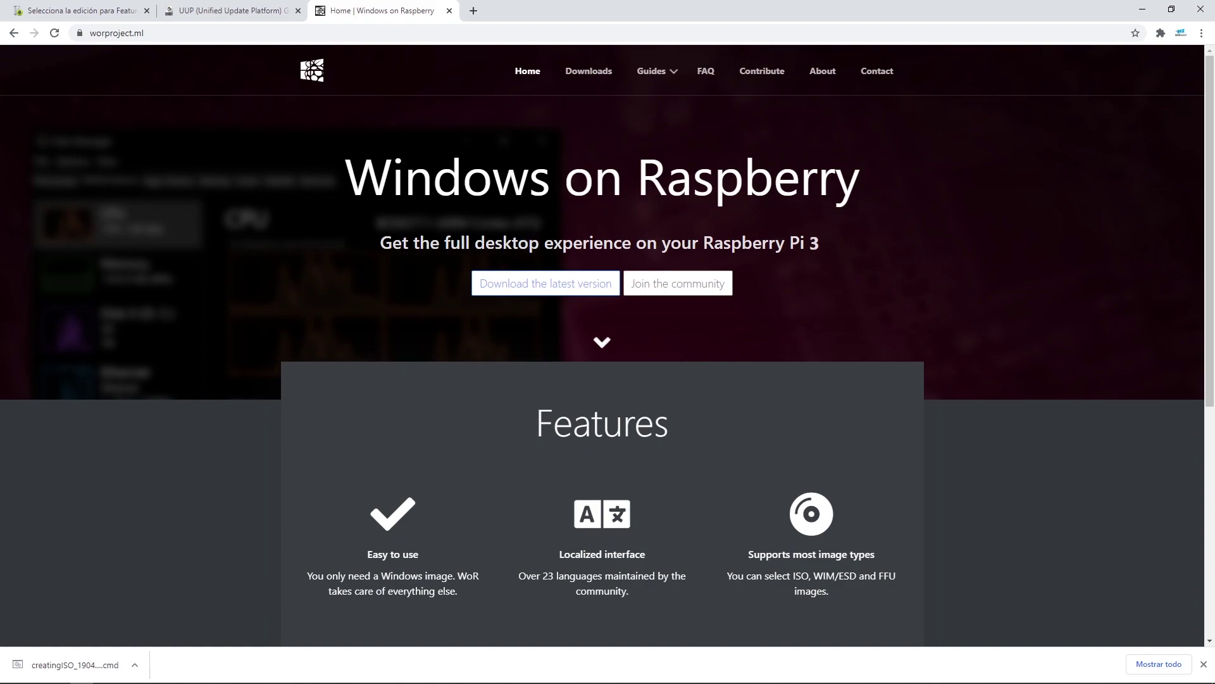
pyautogui.click(543, 285)
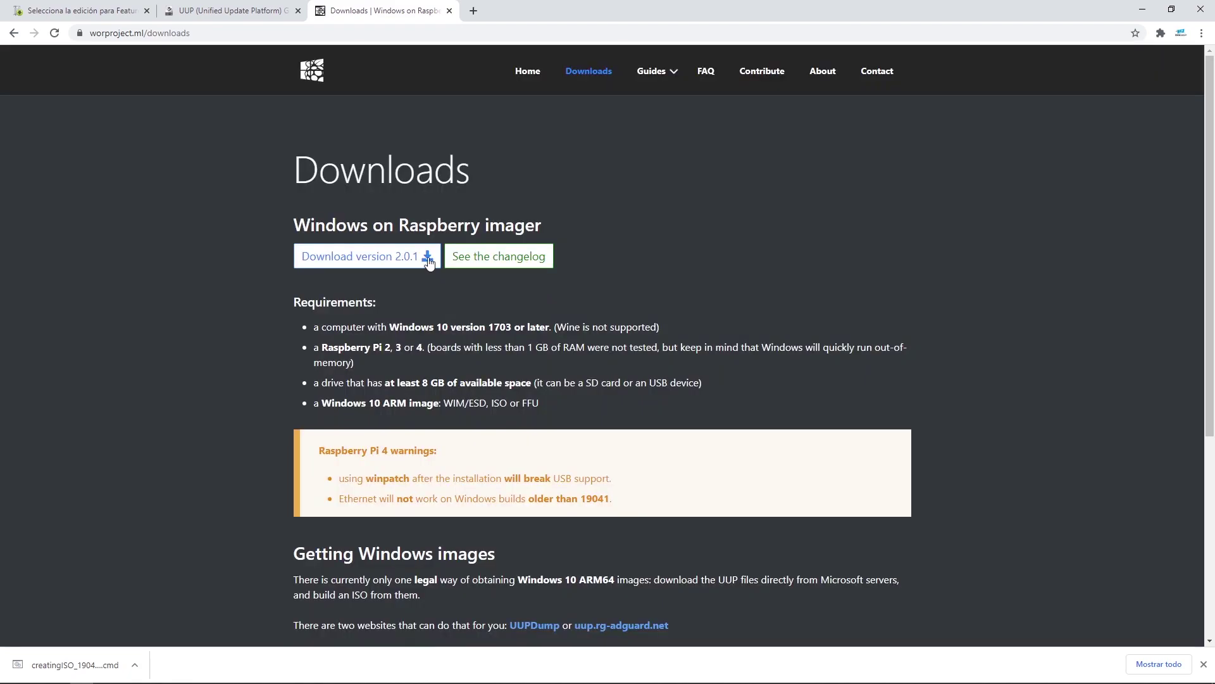
pyautogui.click(374, 258)
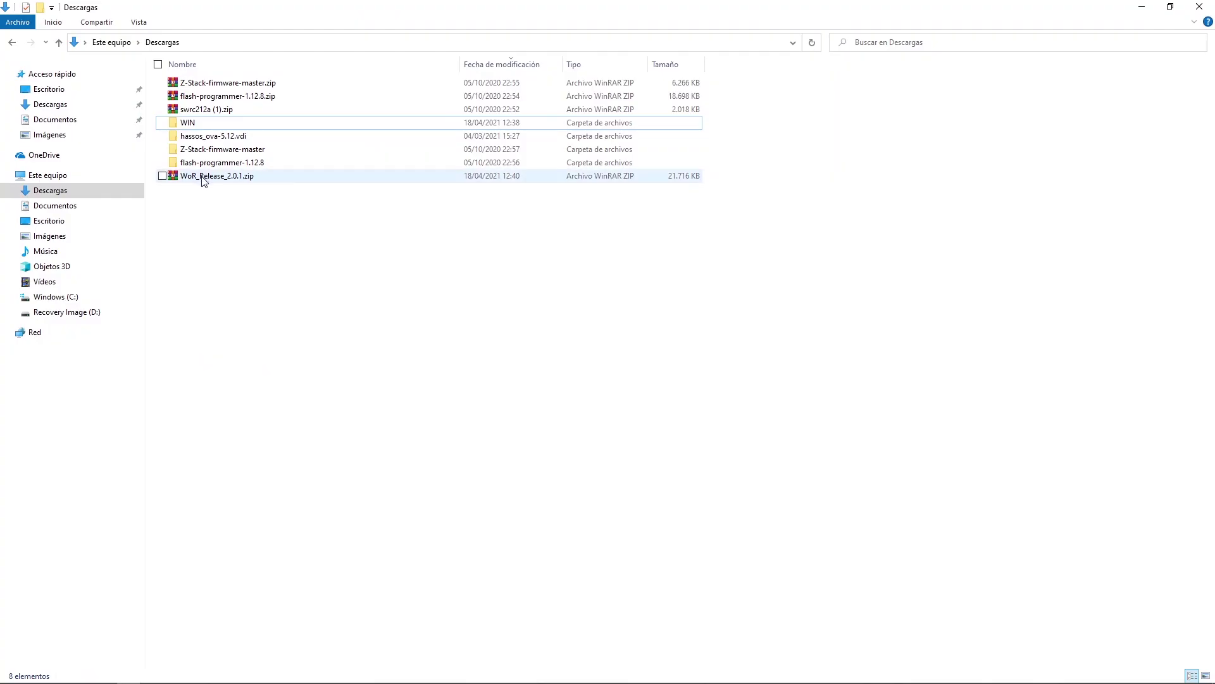
# In File Explorer, extract WoR_Release_2.0.1.zip in Descargas into its own WoR_Release_2.0.1 folder.
pyautogui.click(203, 182)
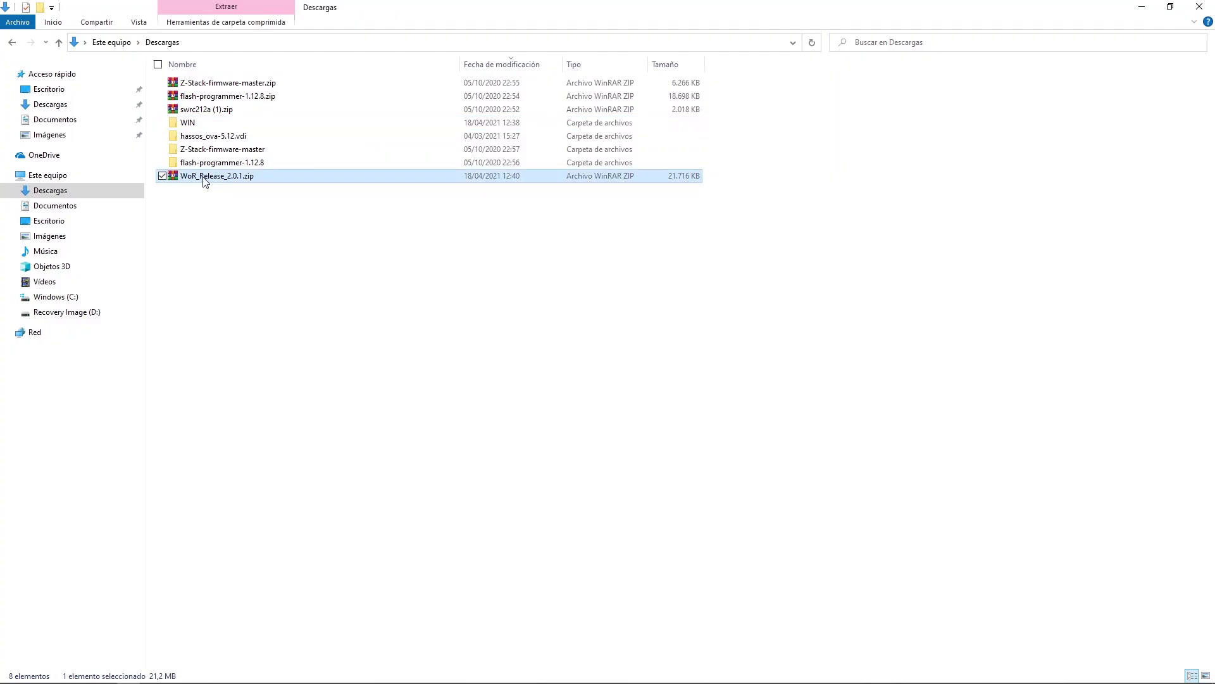
pyautogui.rightClick(204, 184)
pyautogui.click(239, 250)
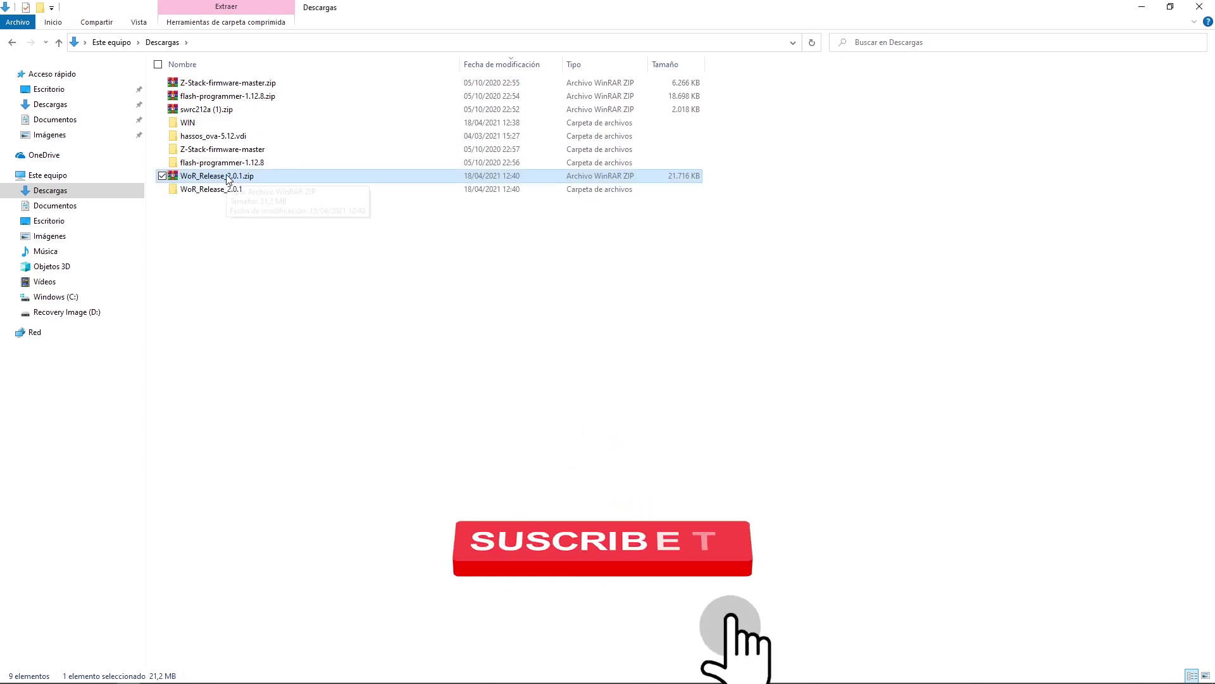
# Open the extracted WoR_Release_2.0.1 folder, launch WoR.exe, and continue past the welcome page with Español (Spanish) as the language.
pyautogui.doubleClick(217, 190)
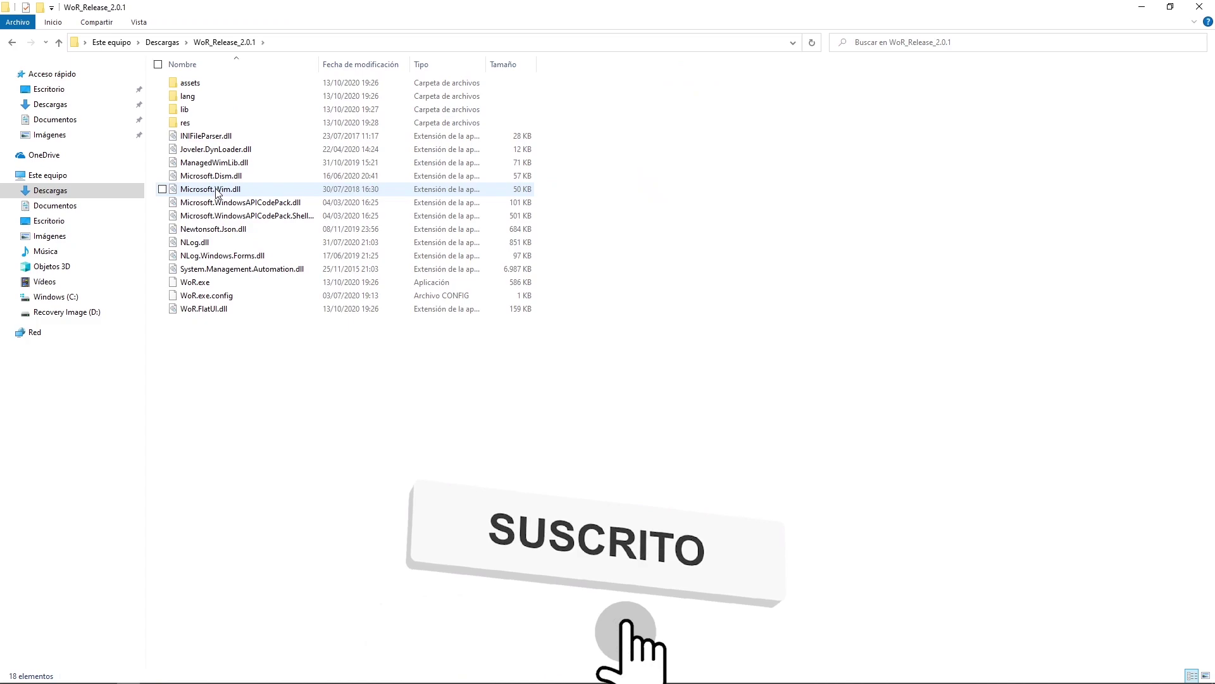
pyautogui.click(195, 284)
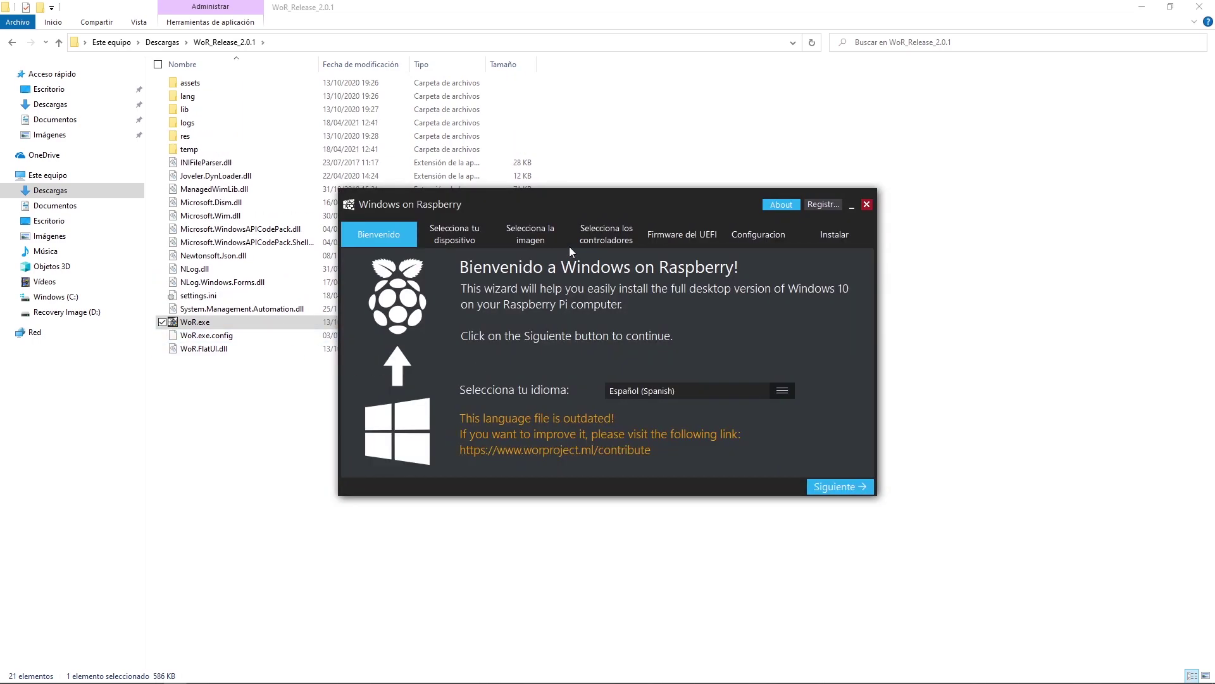
pyautogui.moveTo(588, 206); pyautogui.dragTo(548, 196)
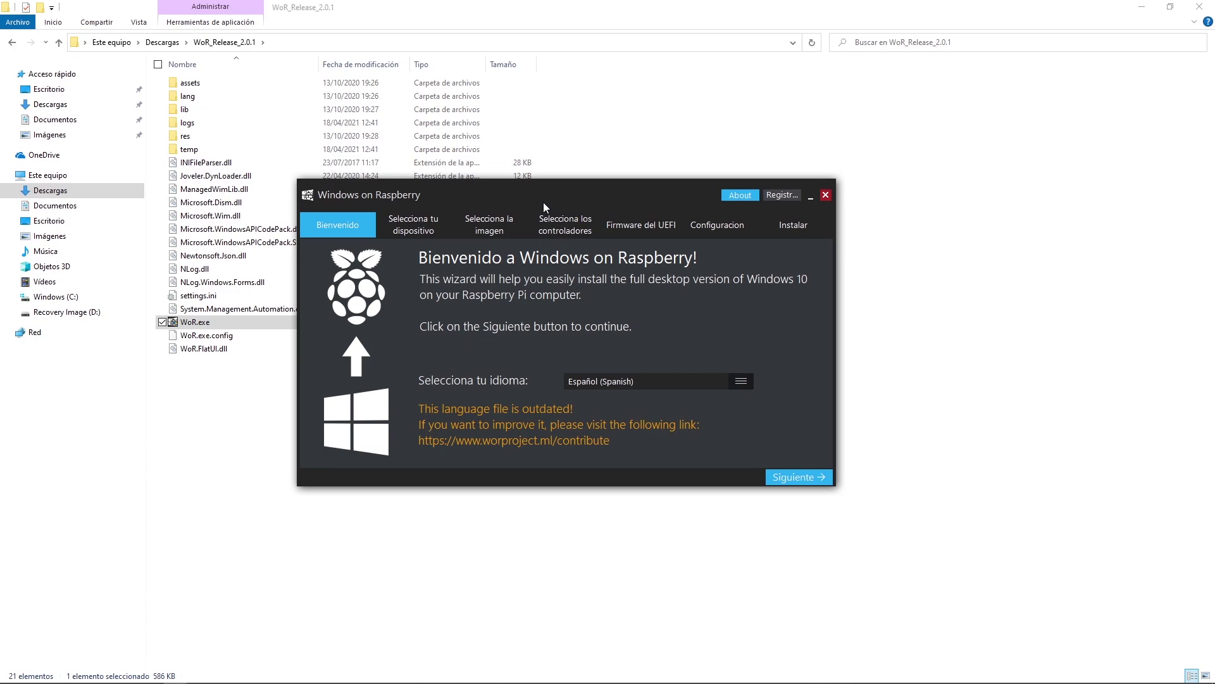
pyautogui.click(793, 477)
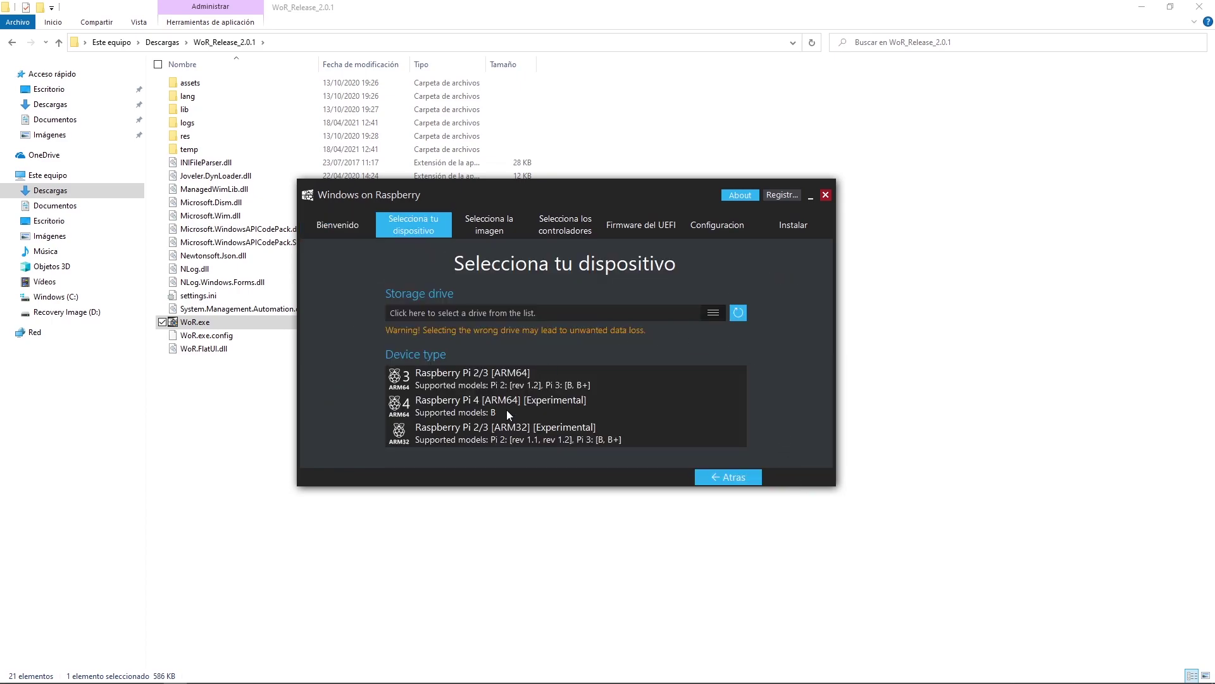
# Choose Raspberry Pi 4 [ARM64] as the device type and the 29 GB Generic Card-Reader USB Device as the storage drive, then continue.
pyautogui.click(470, 409)
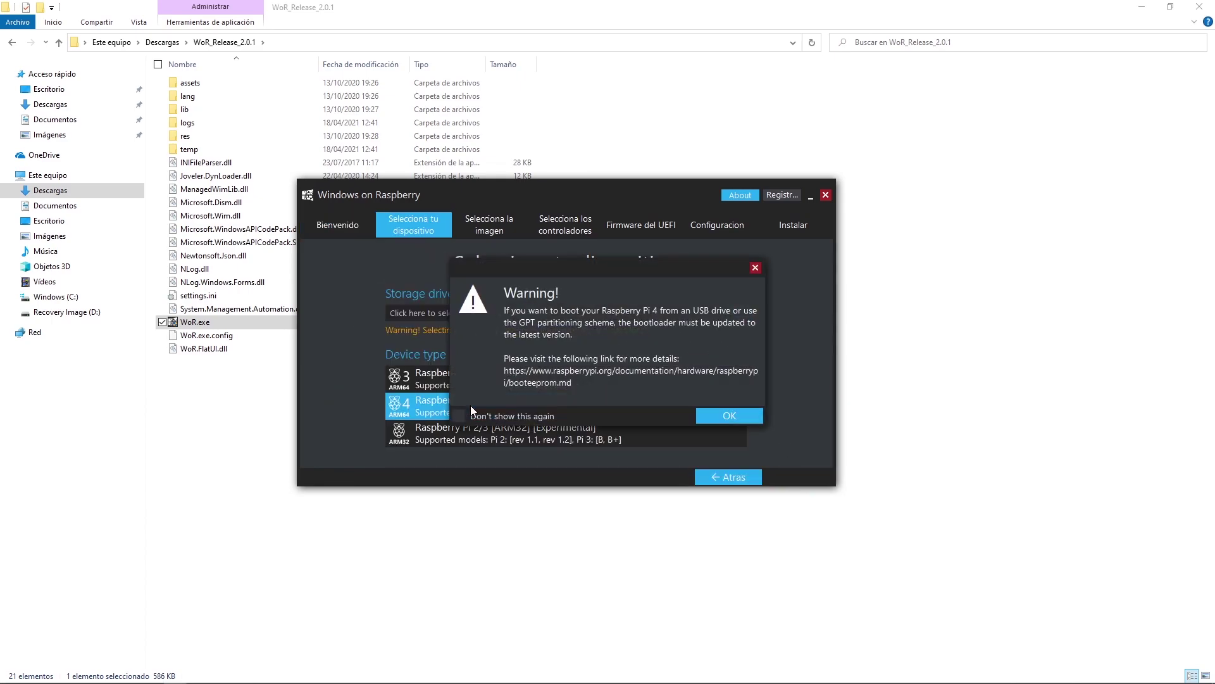
pyautogui.click(739, 417)
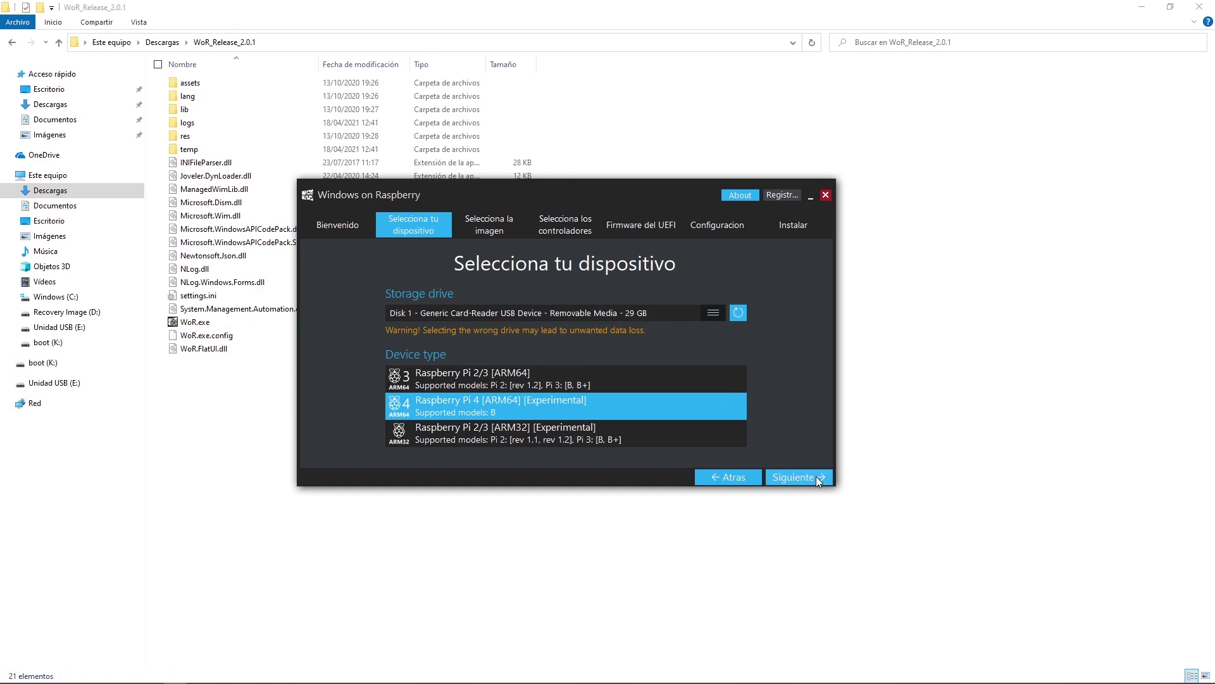
pyautogui.click(805, 479)
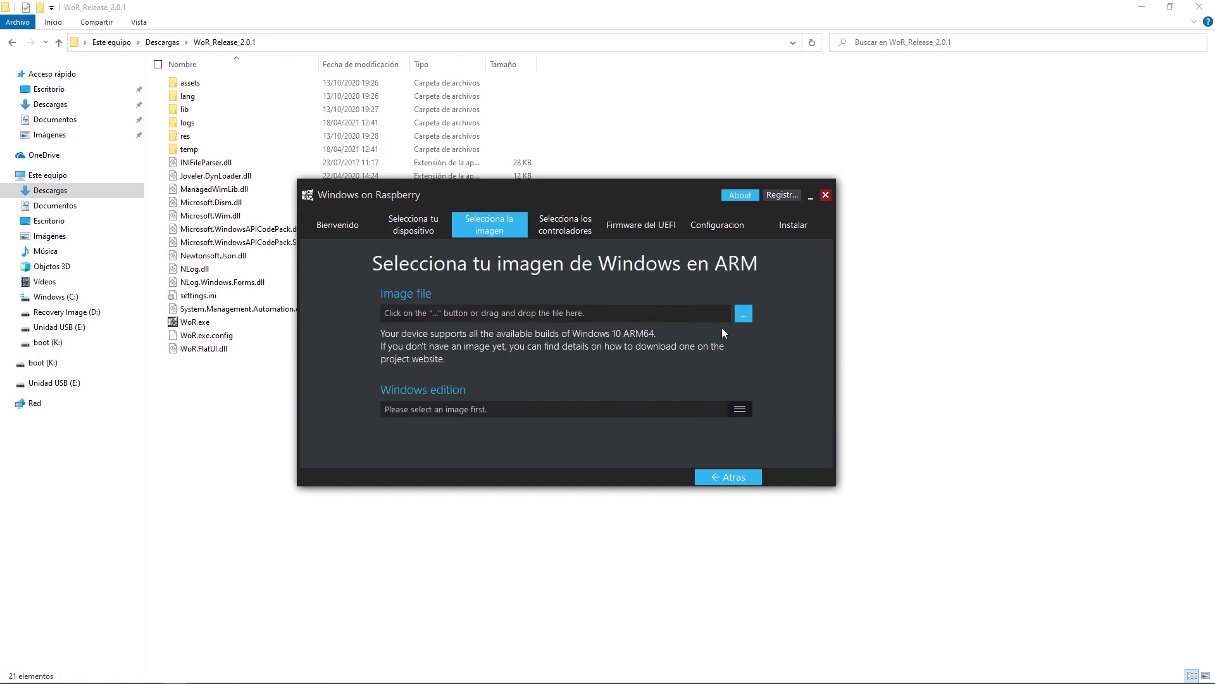
# Load the 19042.928 ISO from Descargas\WIN as the image file, with Windows 10 Home build 19041.928 as the edition, and continue.
pyautogui.click(744, 314)
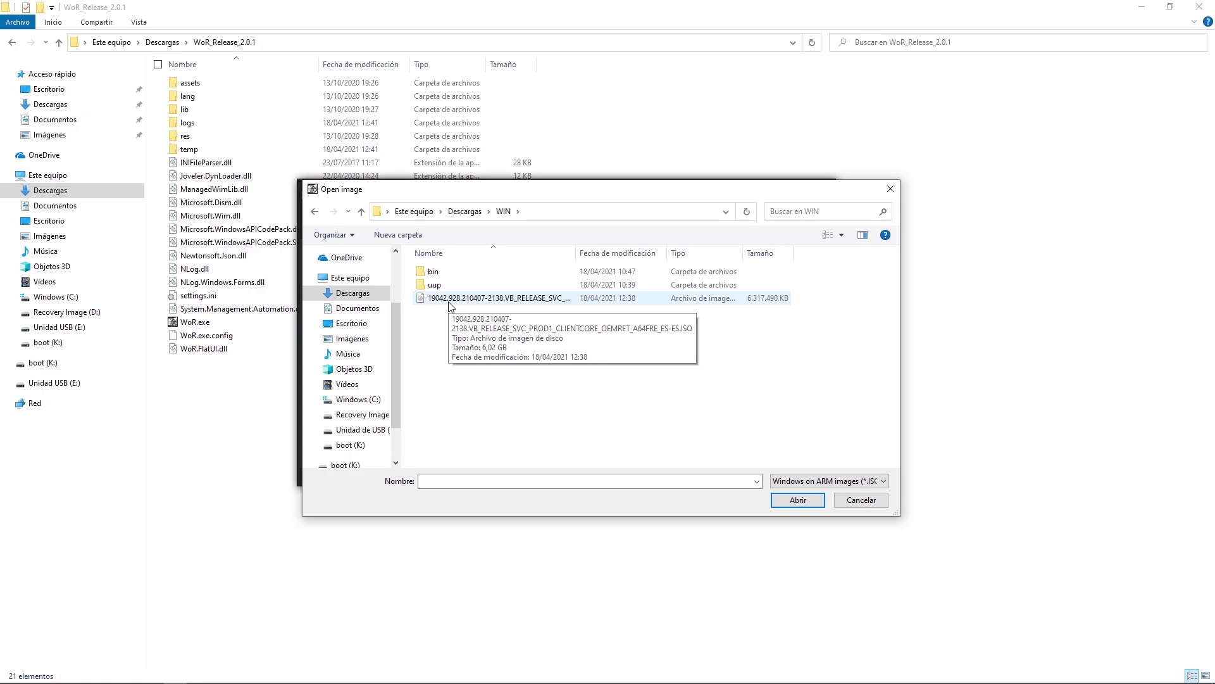
pyautogui.click(451, 306)
pyautogui.click(796, 501)
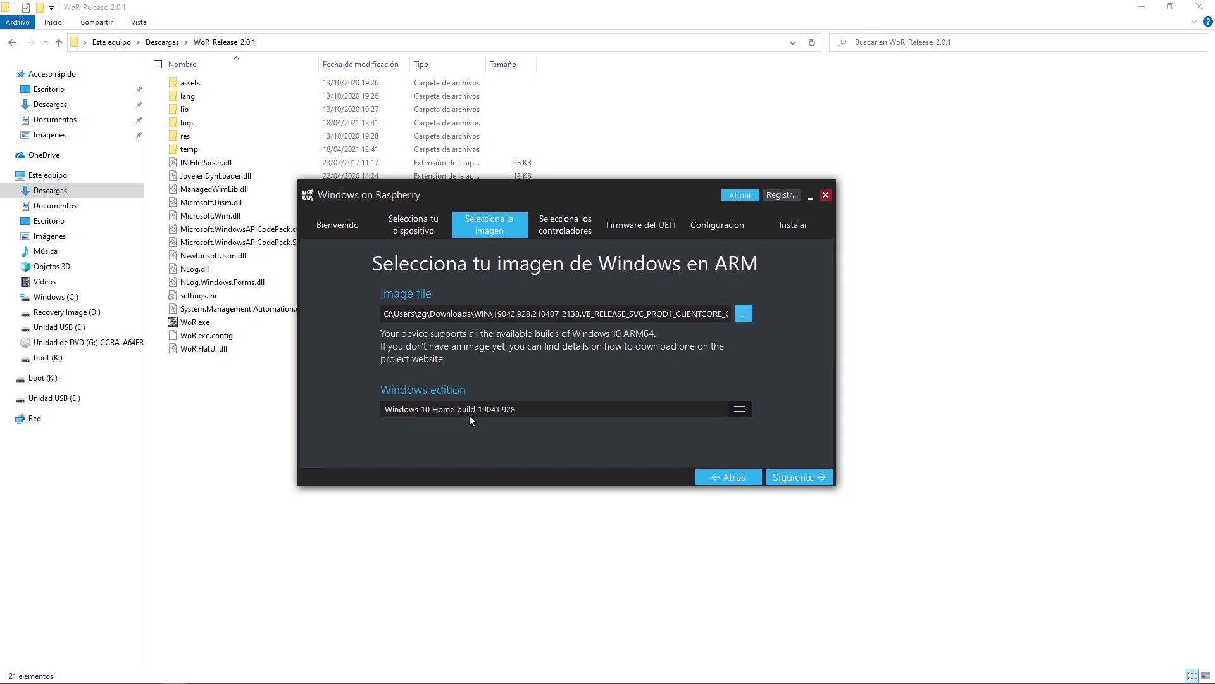
pyautogui.click(791, 477)
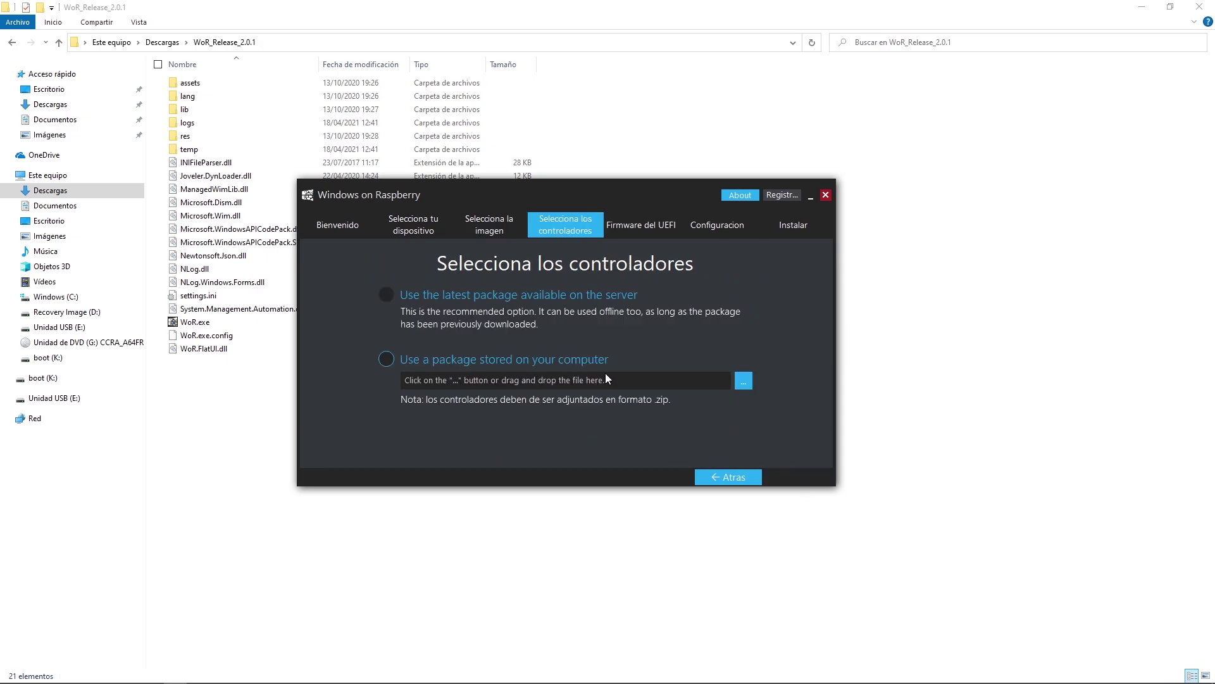
# Use the latest driver package from the server, accepting its license agreement, and the latest UEFI firmware from the server.
pyautogui.click(462, 295)
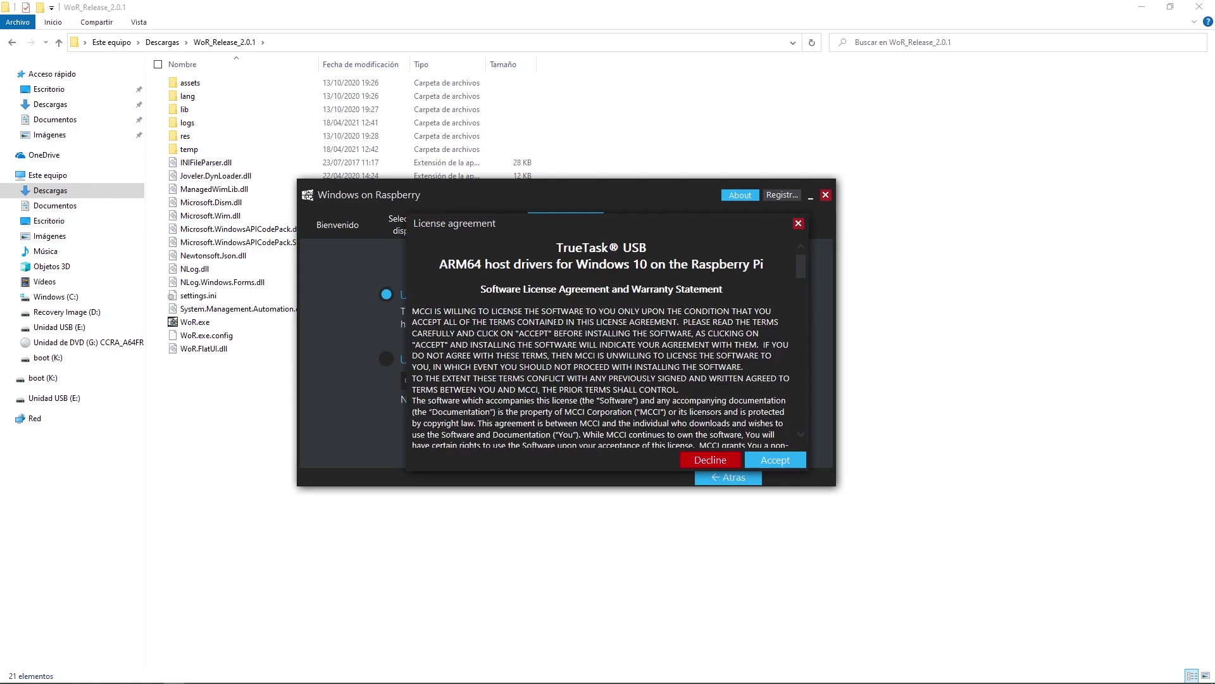
pyautogui.click(778, 459)
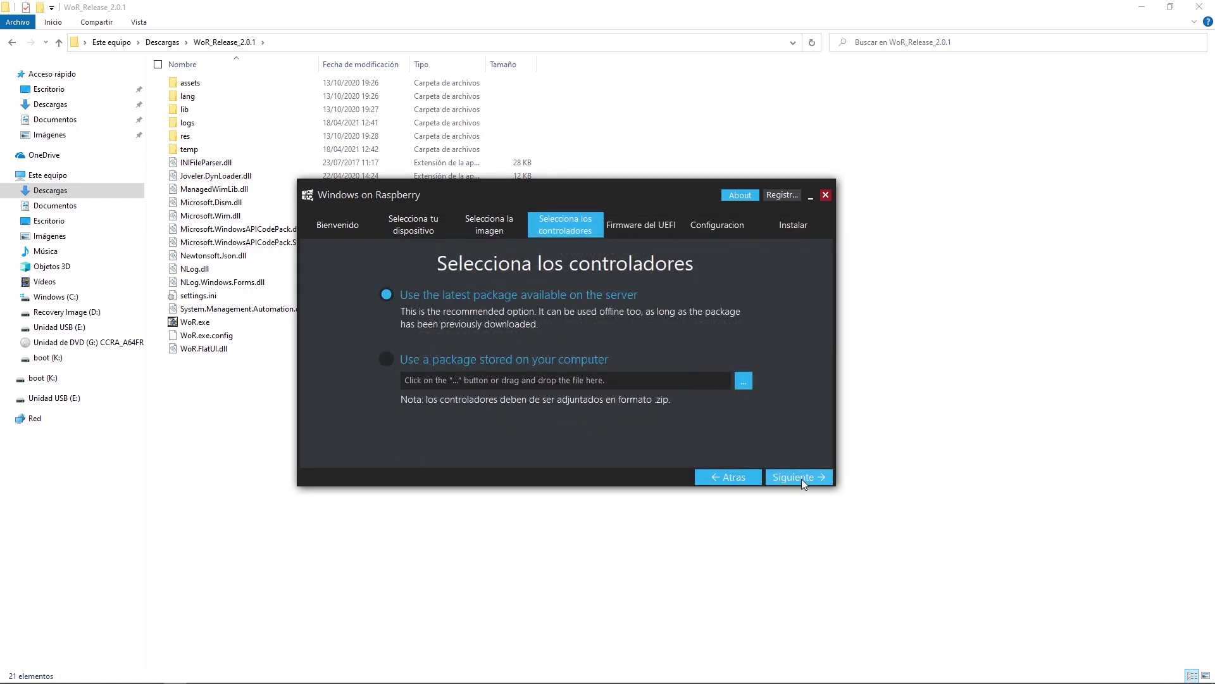
pyautogui.click(802, 479)
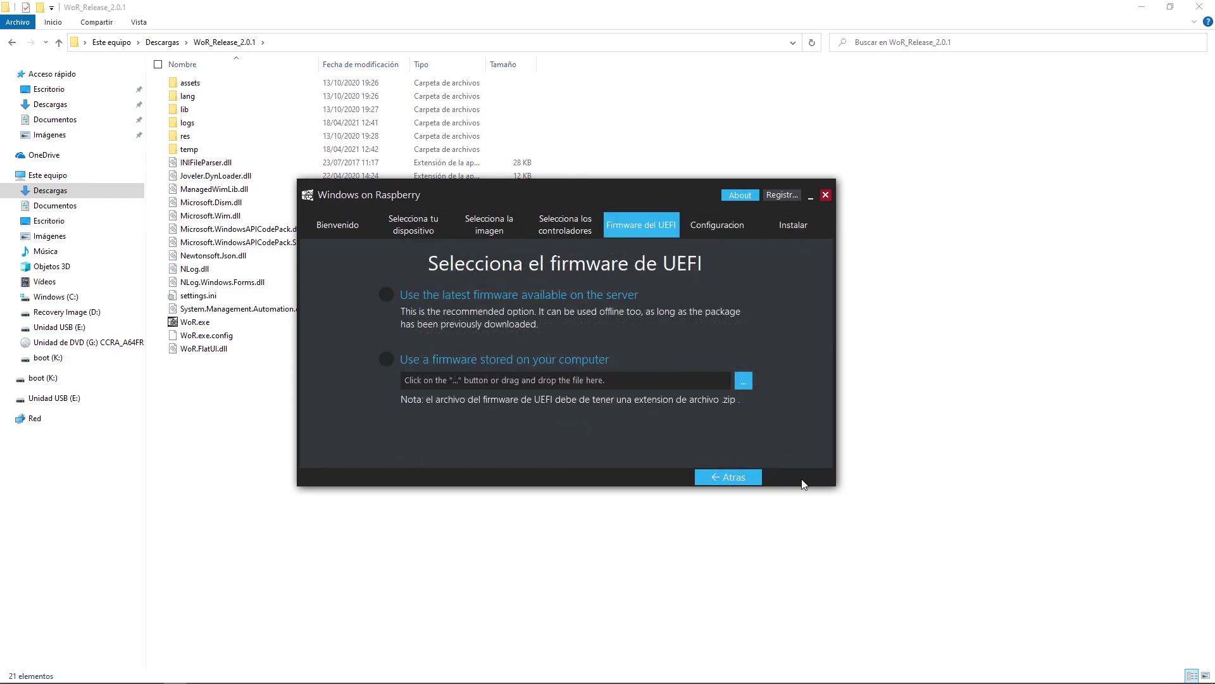
pyautogui.click(516, 295)
pyautogui.click(812, 476)
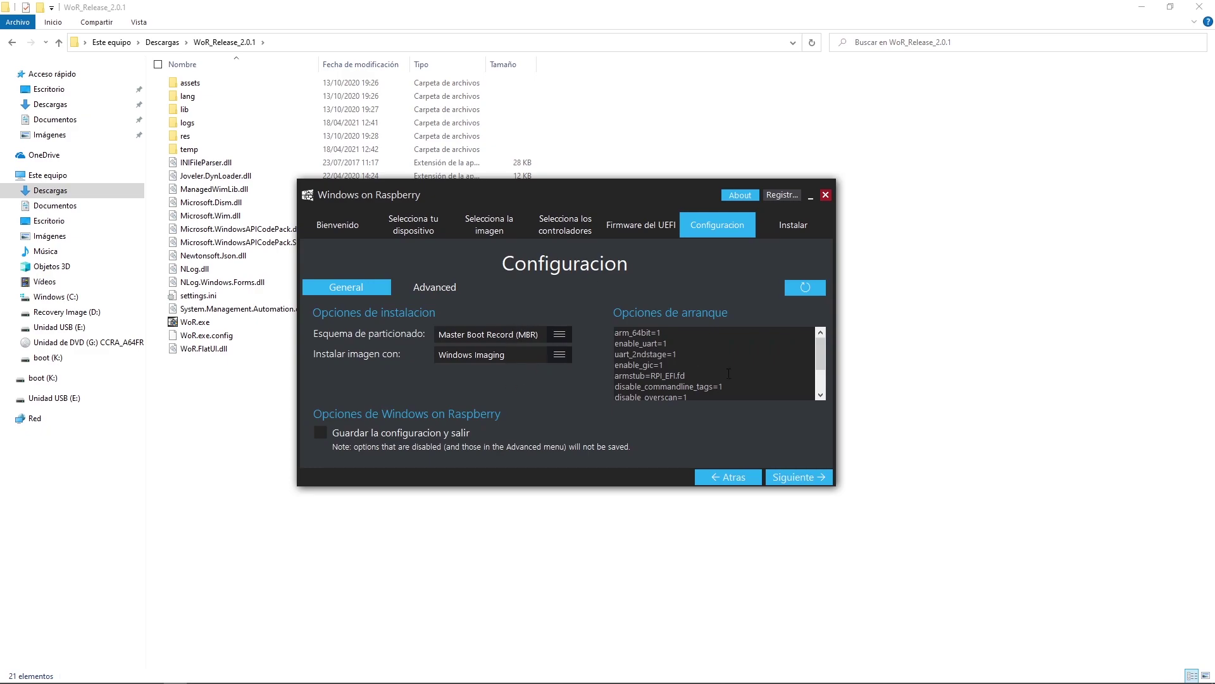
# Review the boot options, then set the advanced memory limit to 2048 MB, accepting the warning, and continue to the installation overview.
pyautogui.scroll(-2, 818, 348)
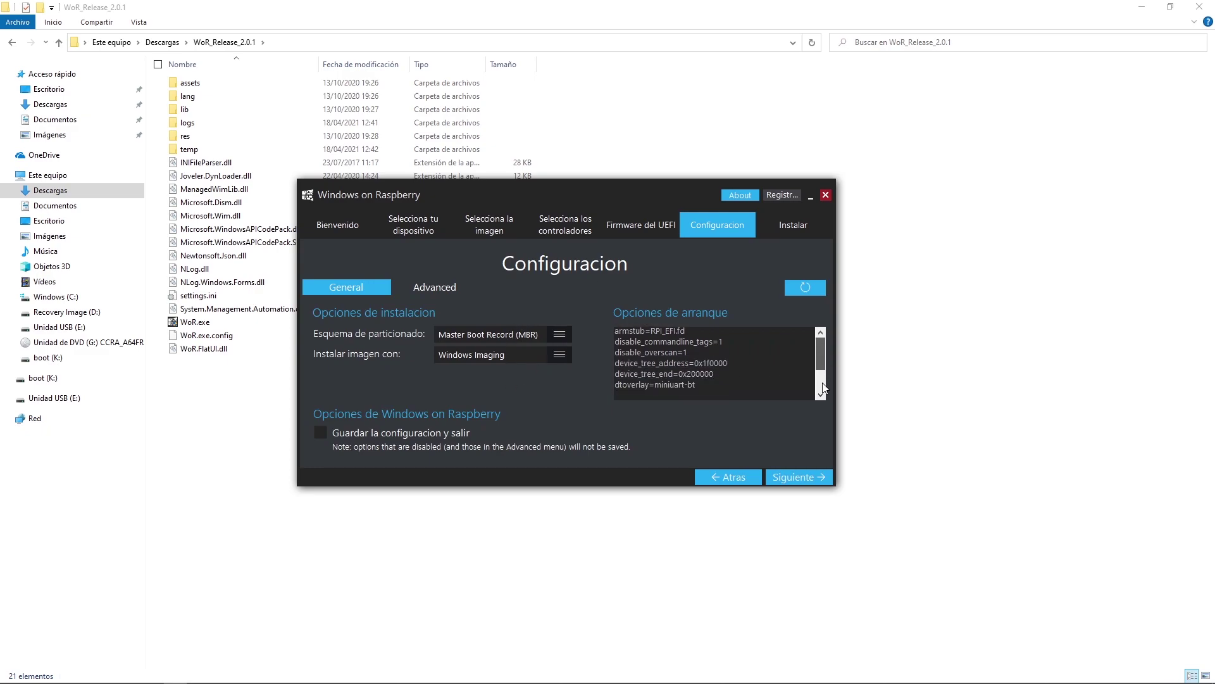
pyautogui.scroll(2, 821, 359)
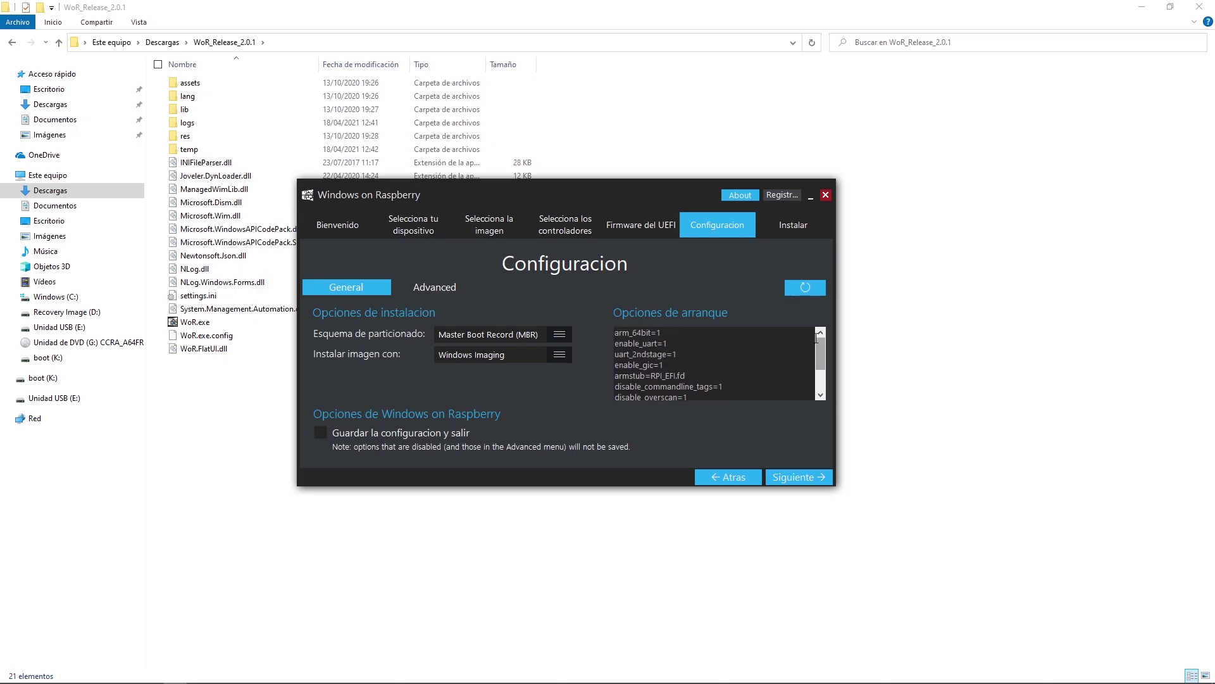
pyautogui.click(435, 288)
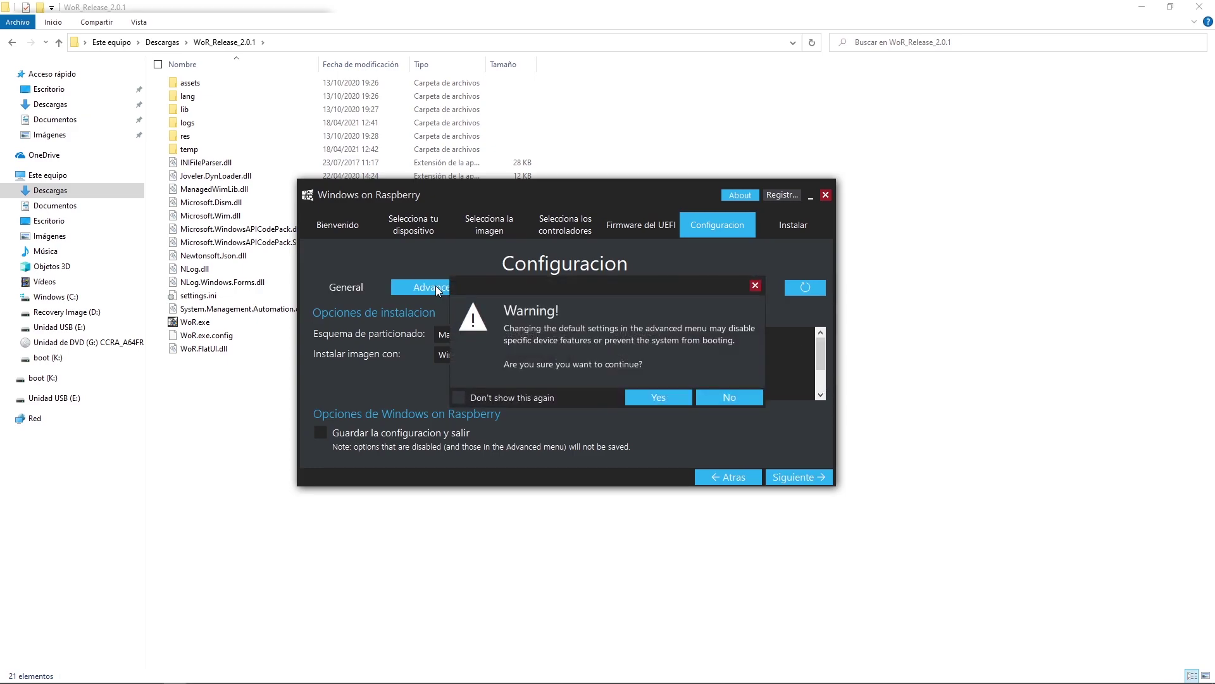
pyautogui.click(668, 398)
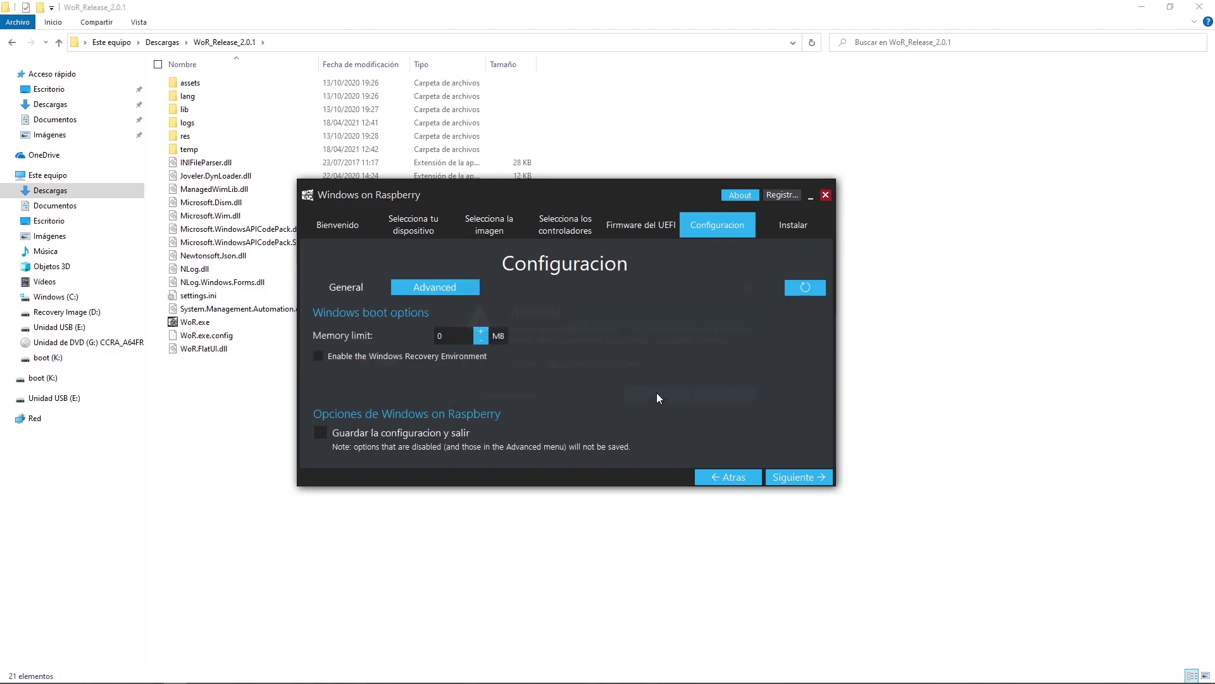
pyautogui.moveTo(443, 339); pyautogui.dragTo(412, 335)
pyautogui.write('2048')
pyautogui.click(794, 474)
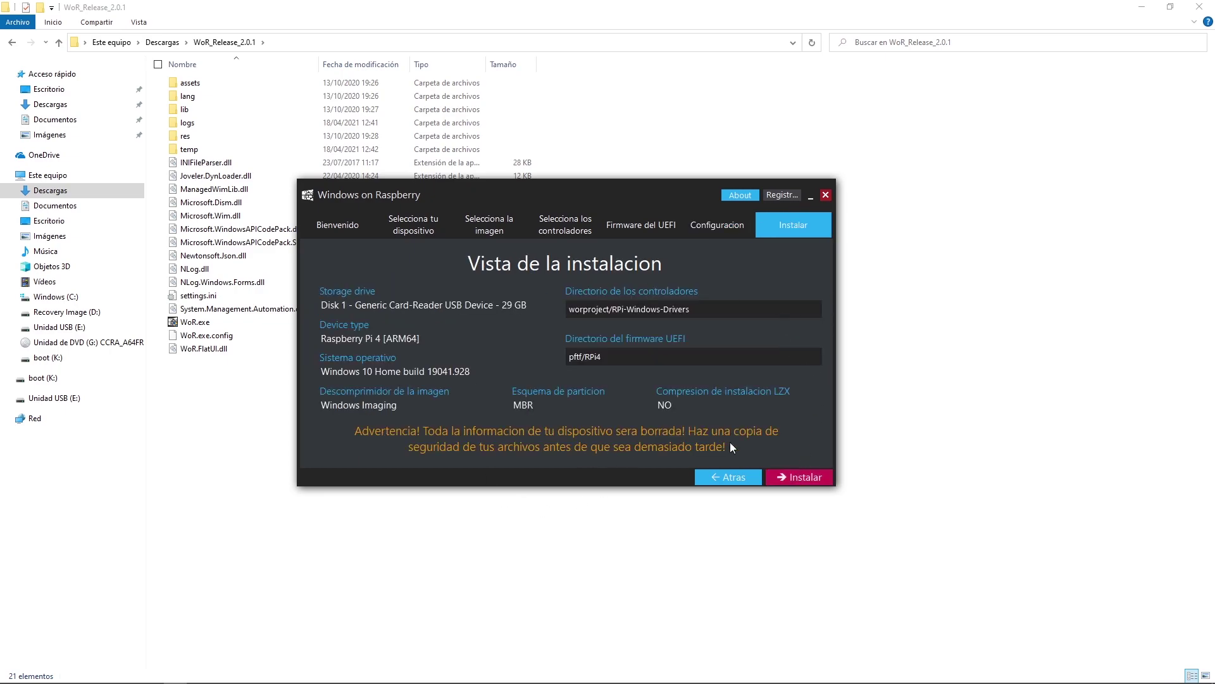
# Install Windows 10 onto the selected drive and finish the wizard once the installation completes.
pyautogui.click(790, 478)
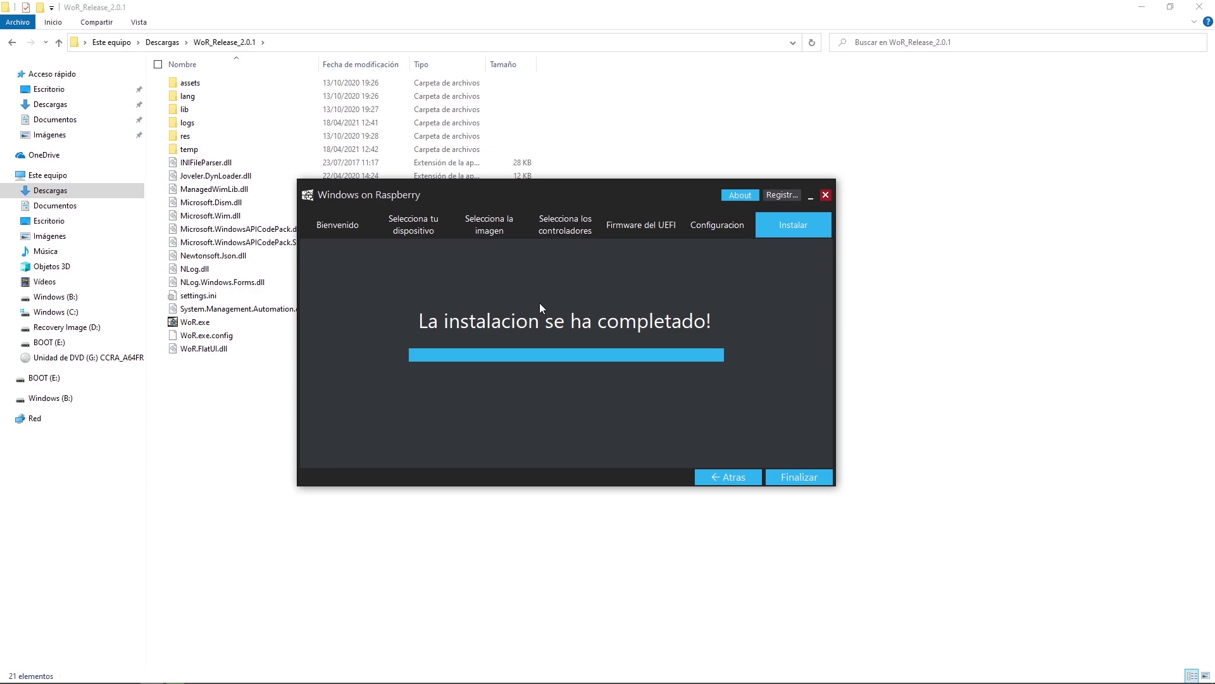
pyautogui.click(784, 474)
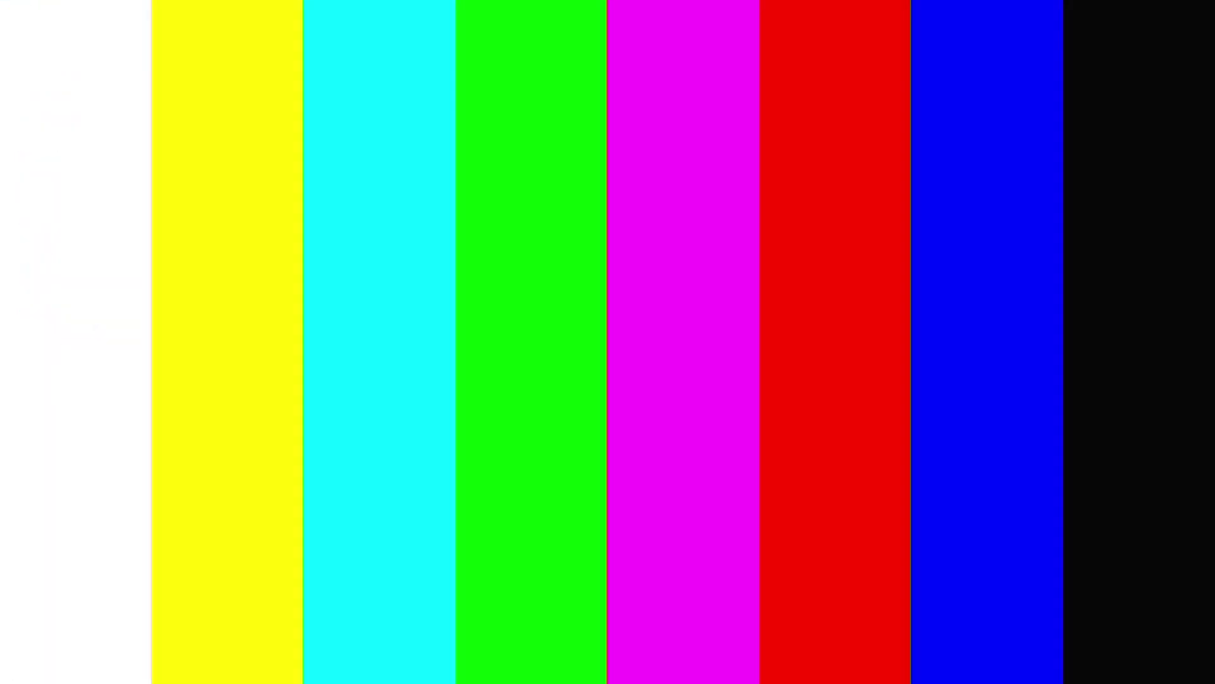
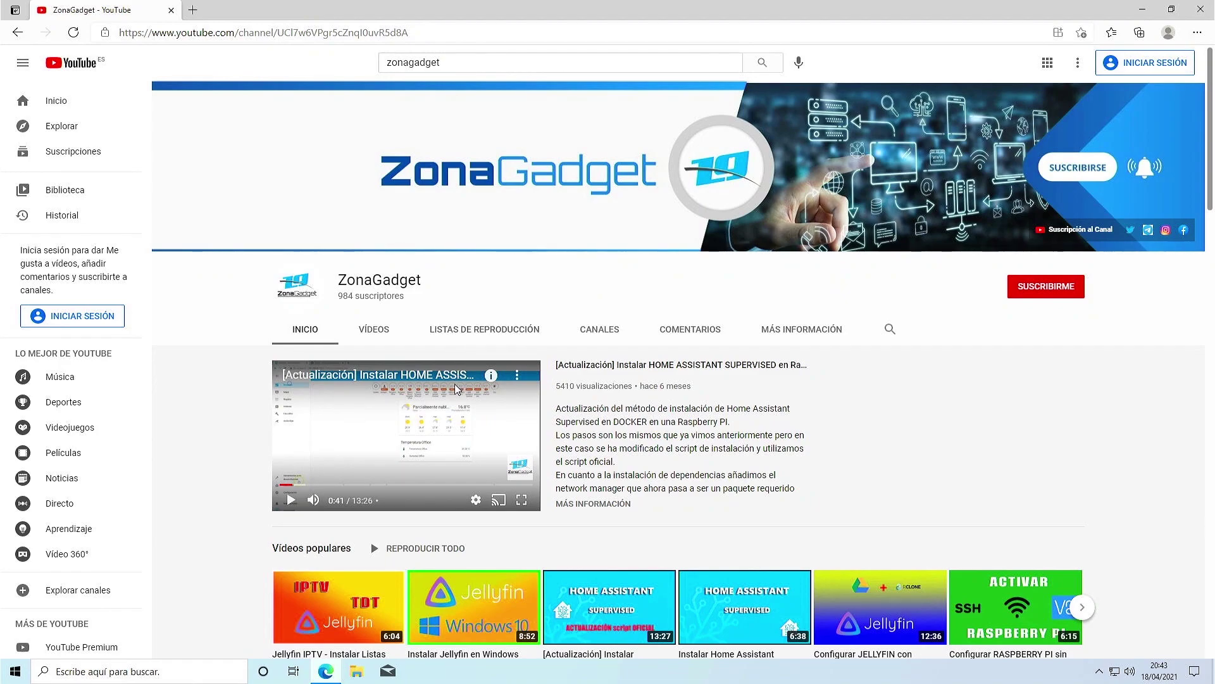
# In Edge on the Raspberry Pi, open ZonaGadget's video on the MariaDB database in Home Assistant Core Docker, using theater mode.
pyautogui.click(372, 327)
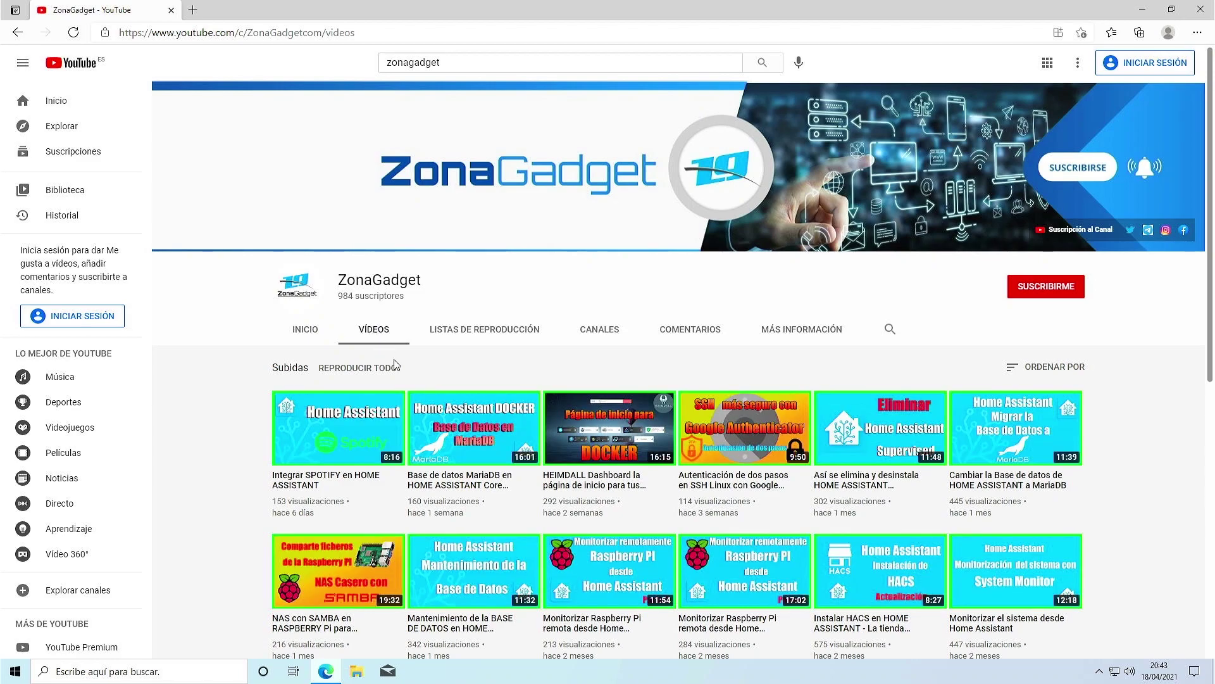
pyautogui.click(481, 488)
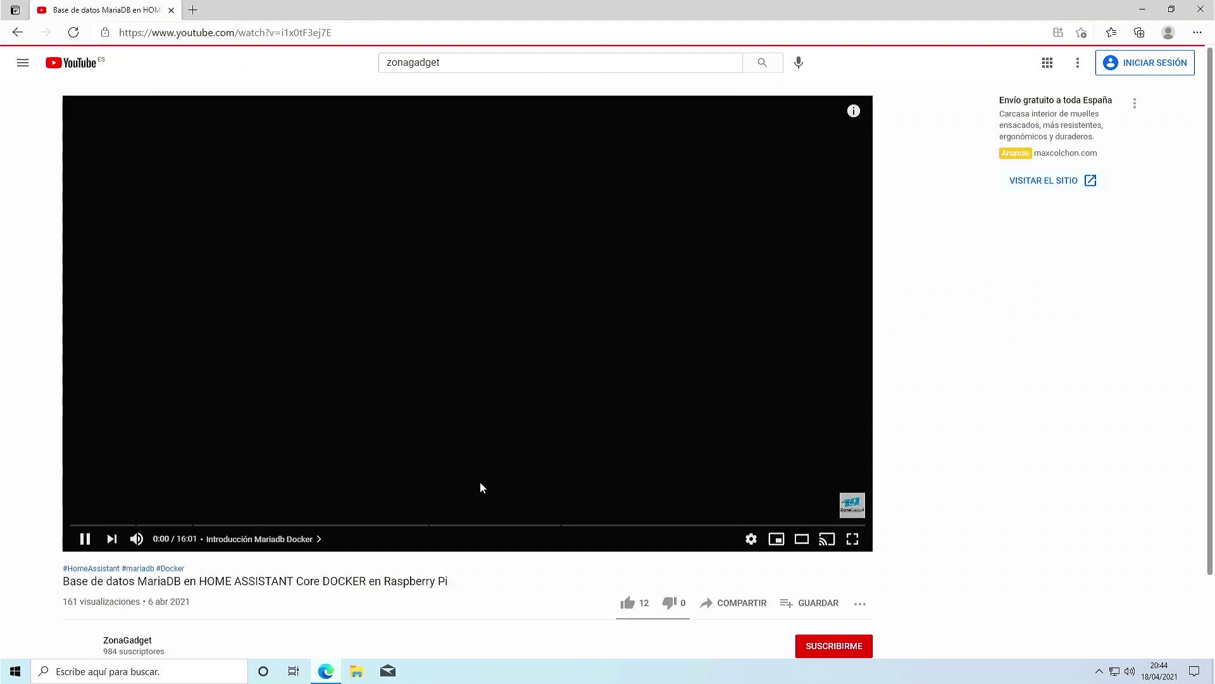
pyautogui.click(801, 538)
# Set the MariaDB video's playback quality to 720p and skip ahead to 1:32 and again to a further point.
pyautogui.click(1083, 574)
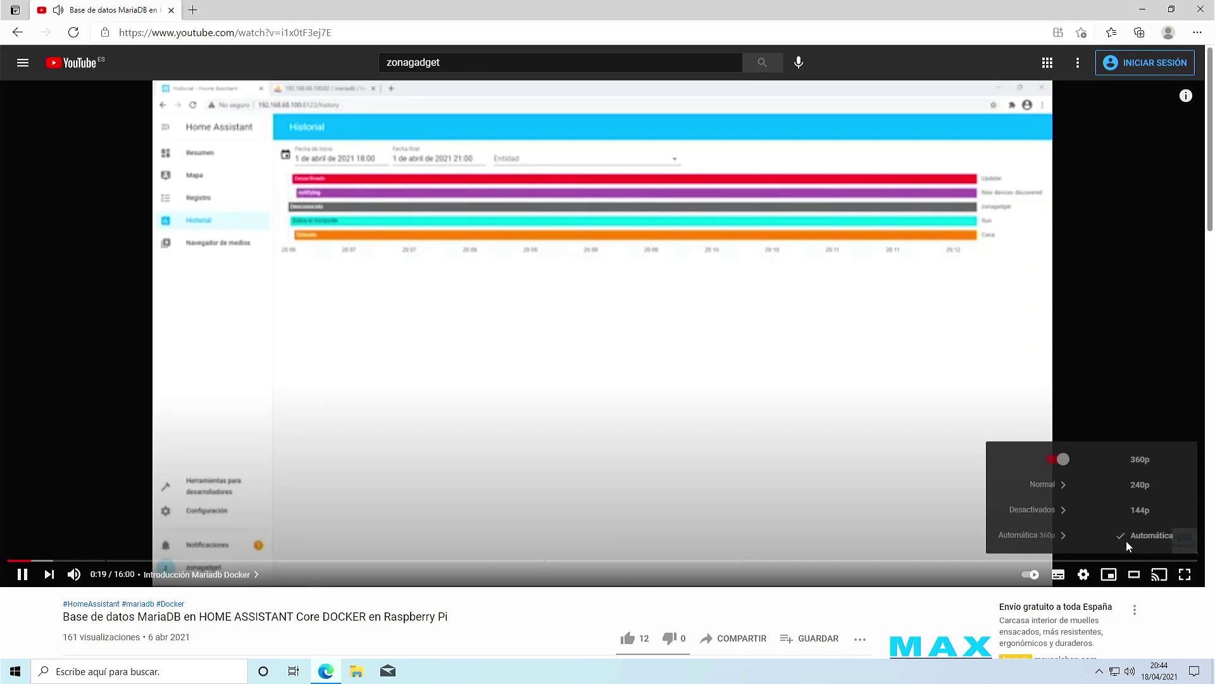
pyautogui.click(1127, 540)
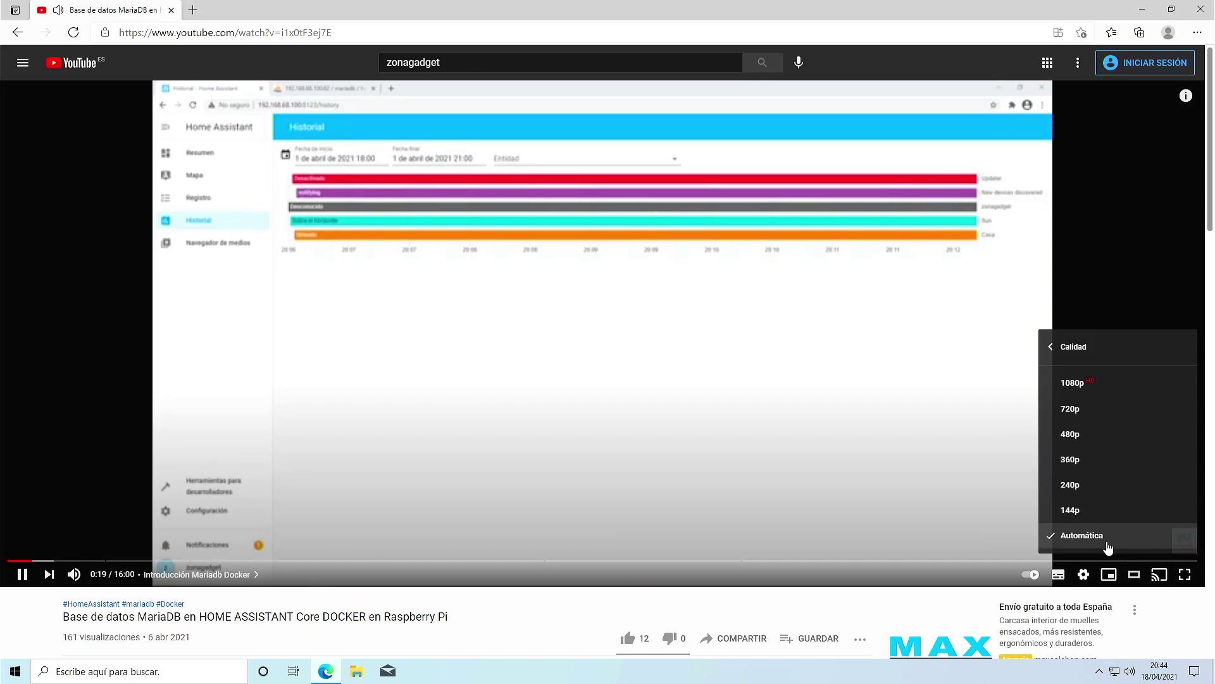
pyautogui.click(1076, 410)
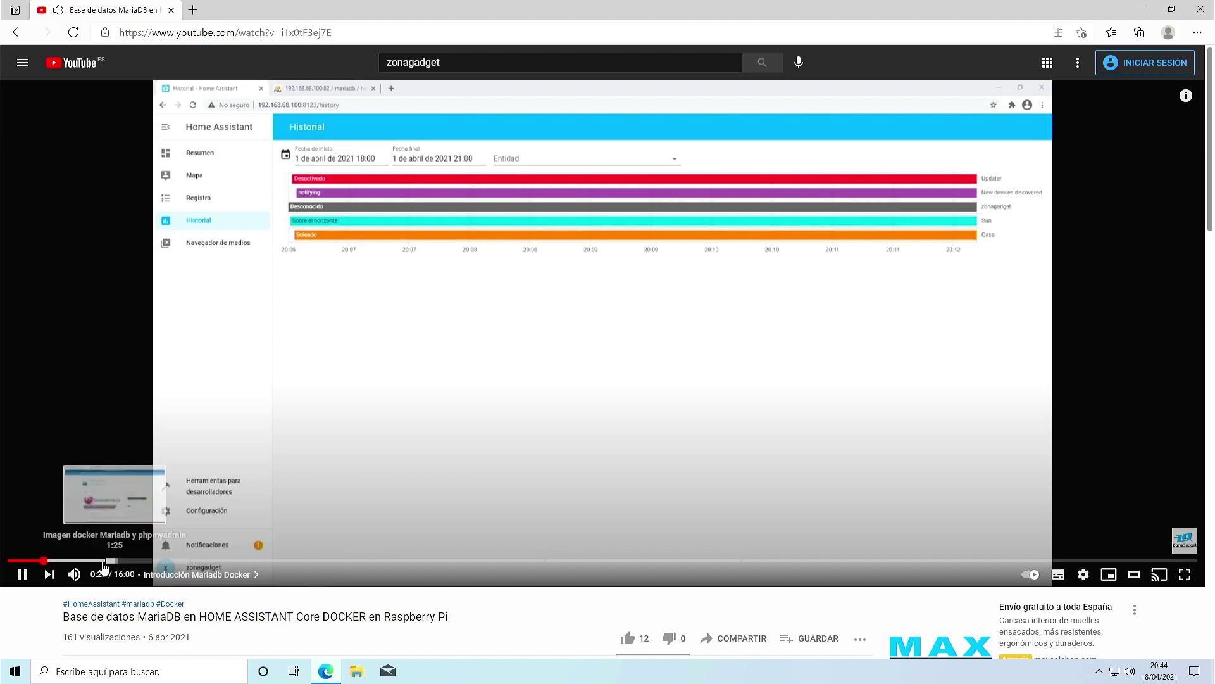
pyautogui.click(125, 561)
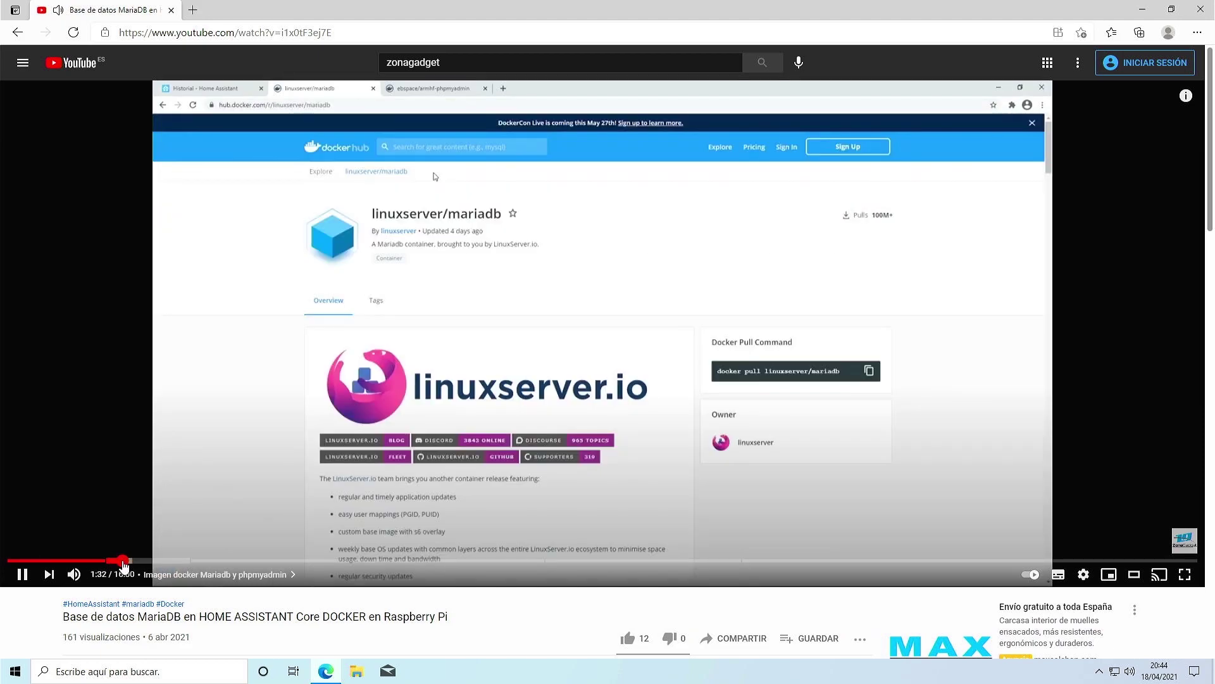
pyautogui.click(164, 561)
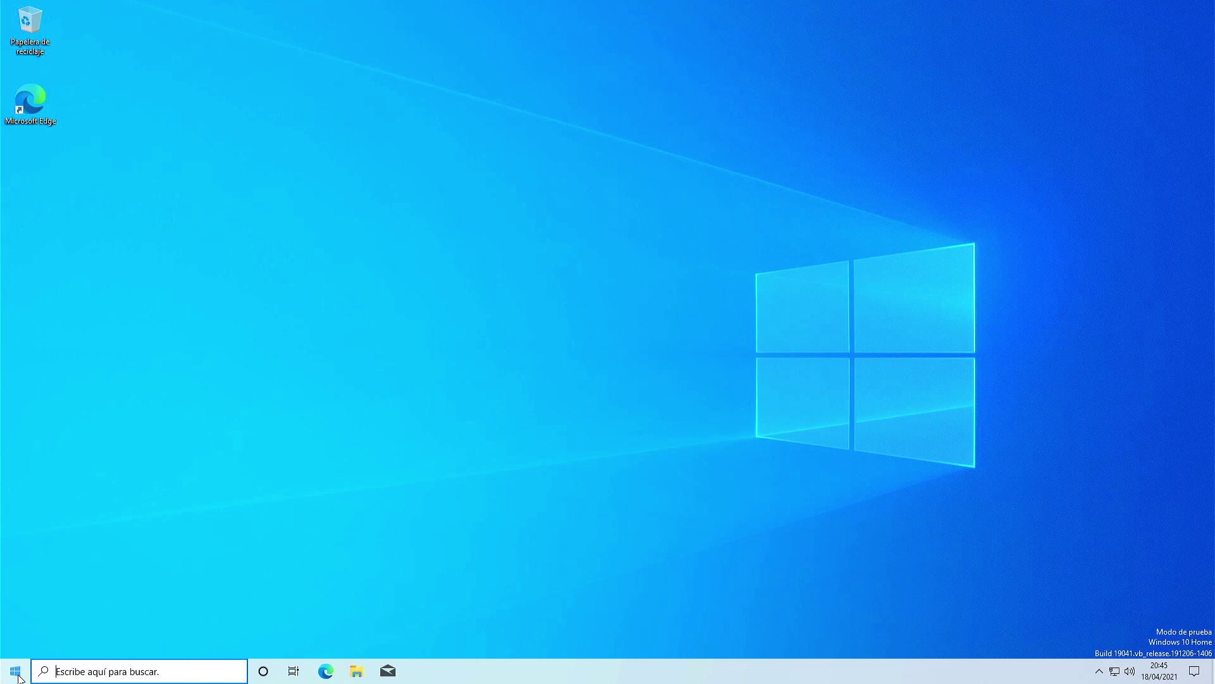
# Examine the full list of apps installed on the Raspberry Pi's Windows 10 system.
pyautogui.click(16, 671)
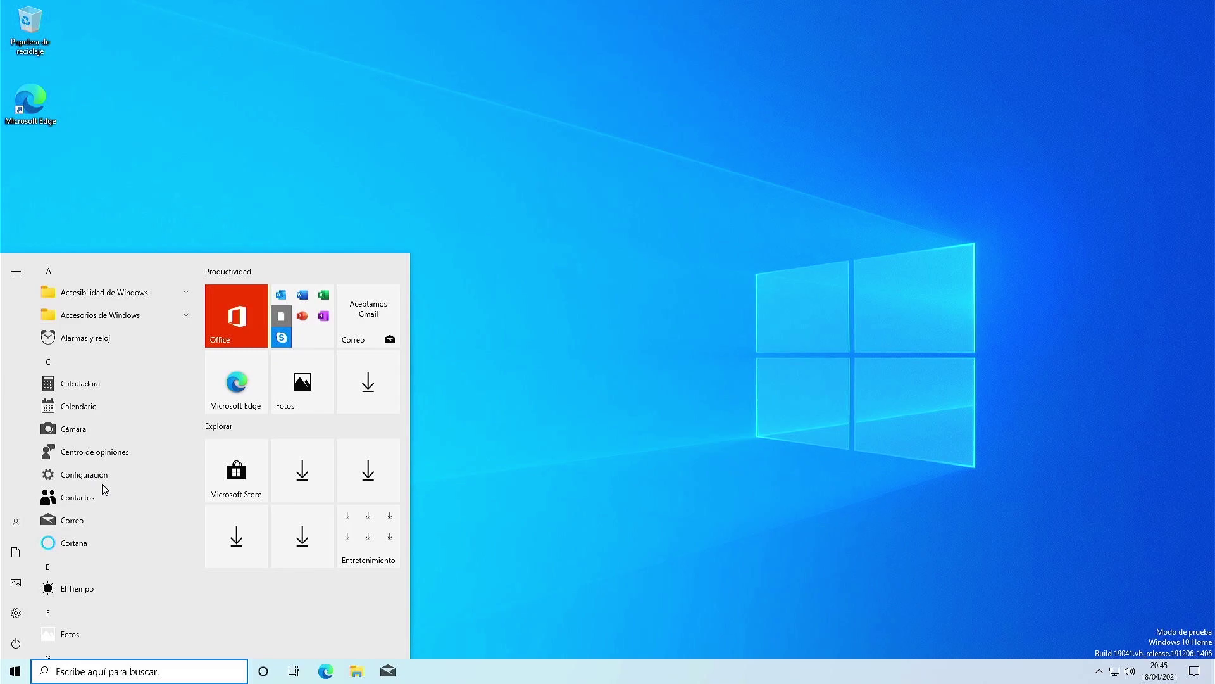
pyautogui.scroll(-5, 101, 500)
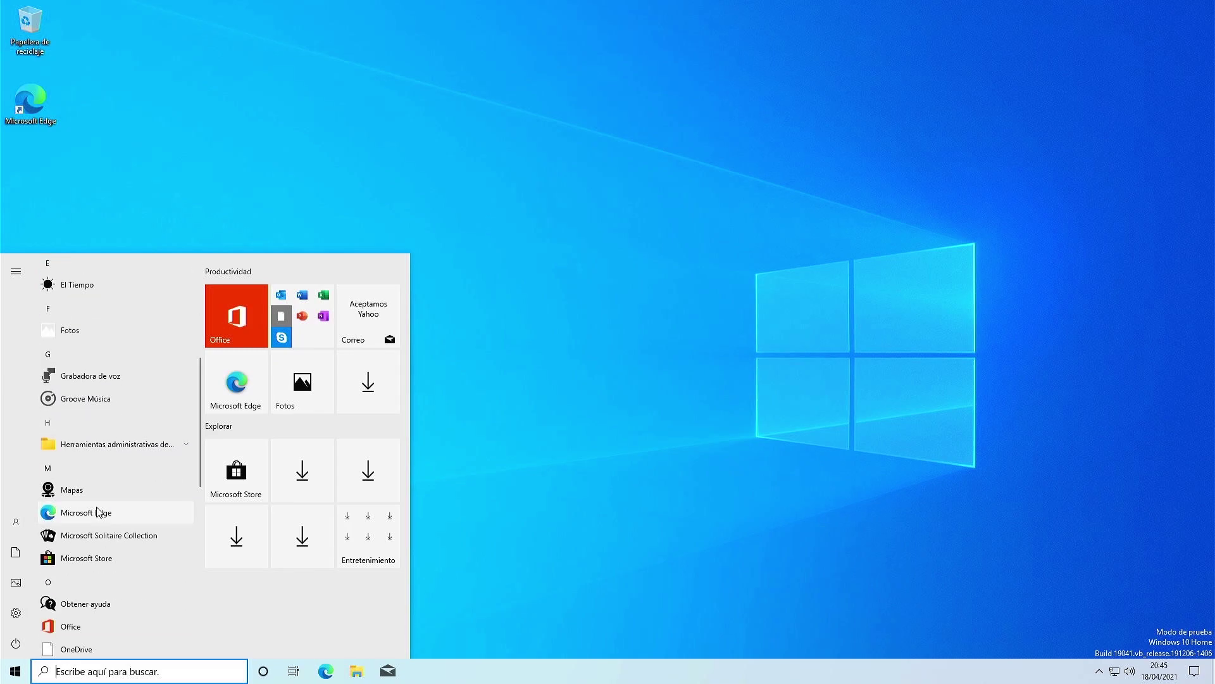
pyautogui.scroll(-5, 98, 512)
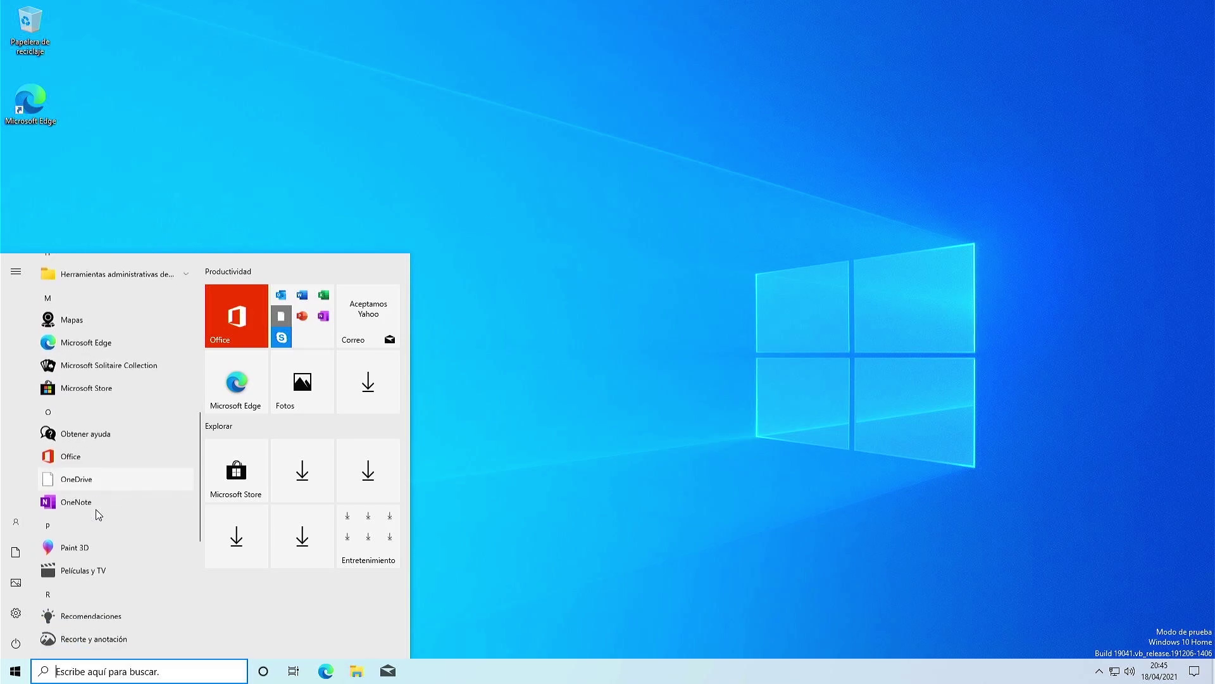
pyautogui.scroll(-5, 98, 514)
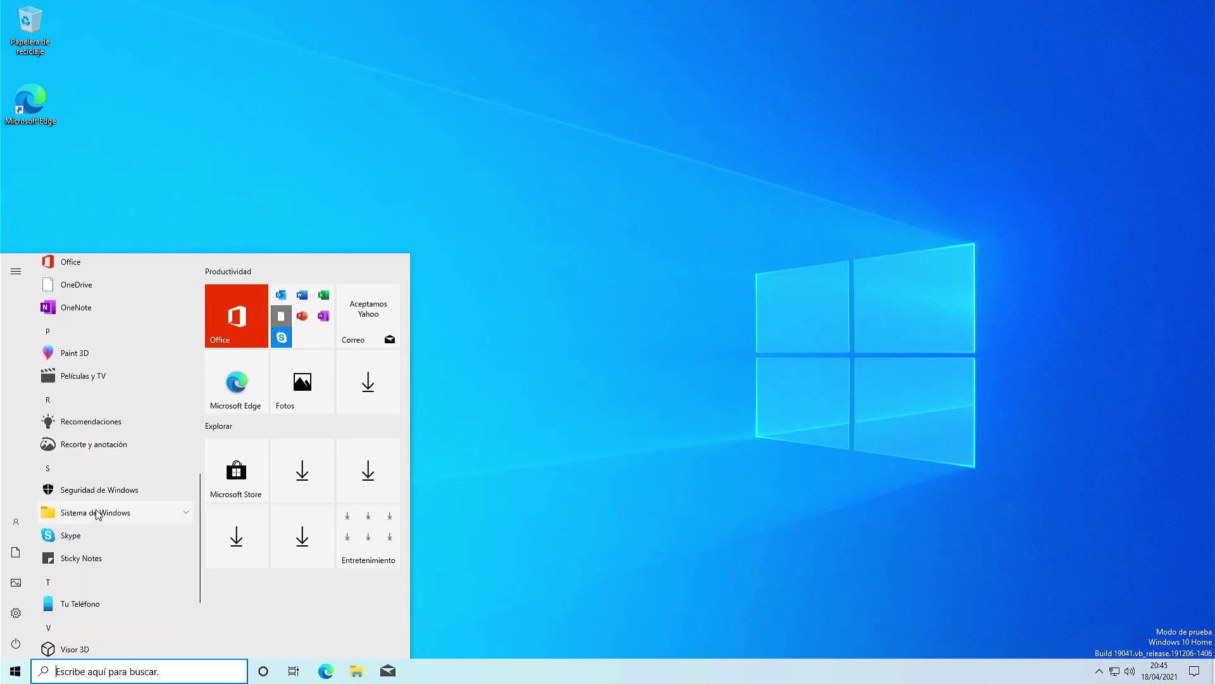
pyautogui.scroll(-2, 98, 514)
pyautogui.scroll(-1, 98, 514)
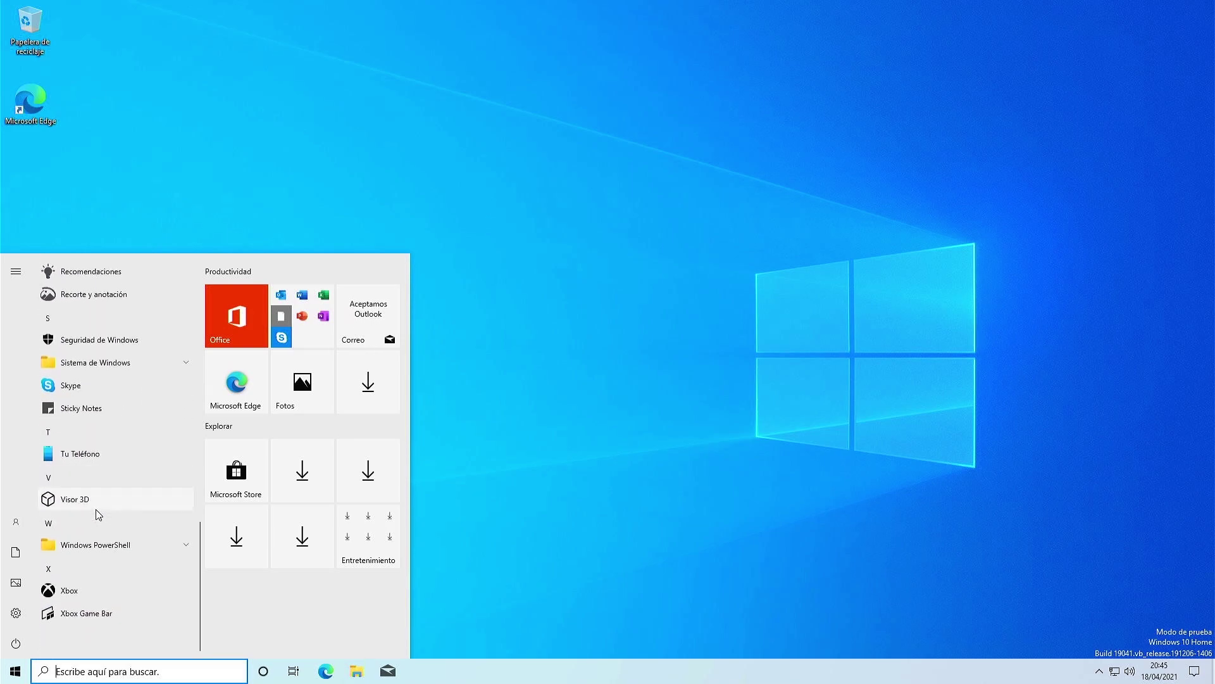
pyautogui.scroll(15, 98, 514)
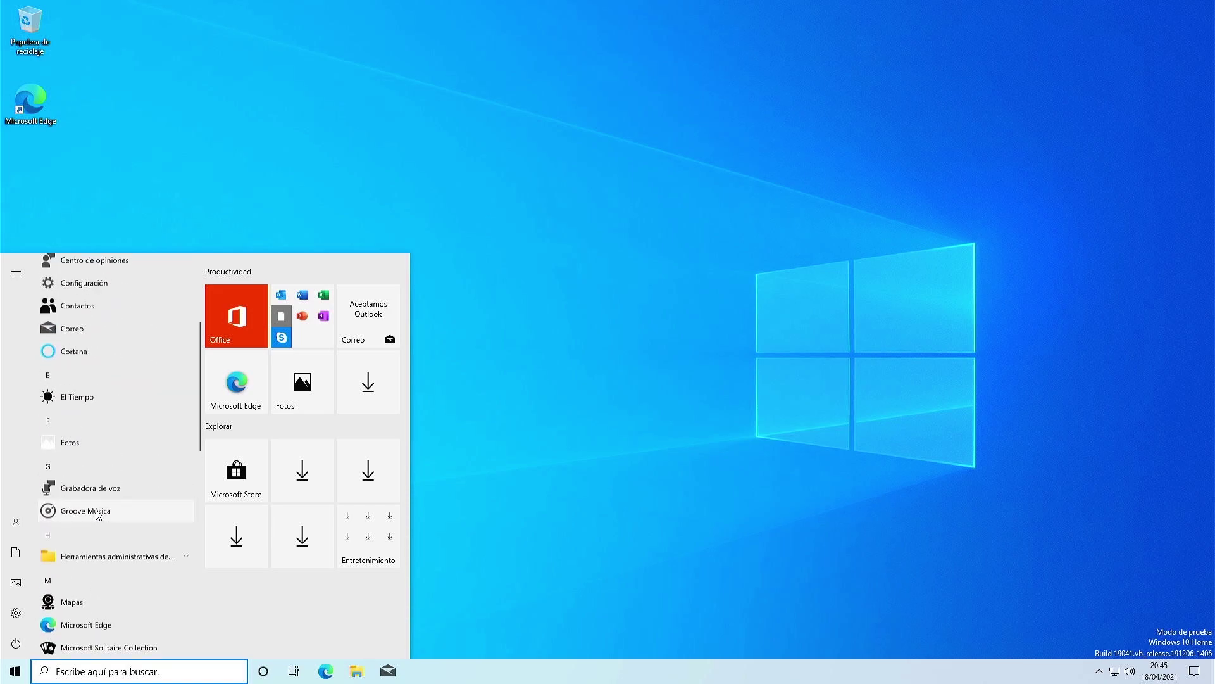
# Browse the "Las mejores apps de entretenimiento" collection in Microsoft Store and close the store.
pyautogui.click(224, 481)
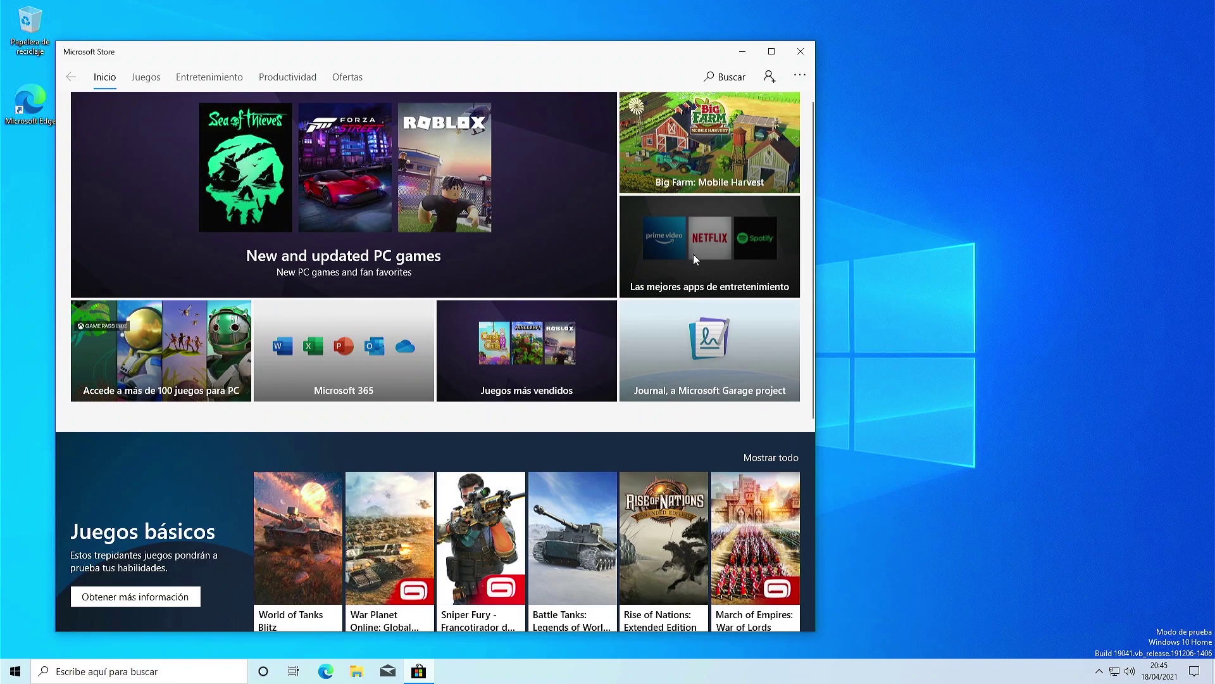
pyautogui.click(691, 256)
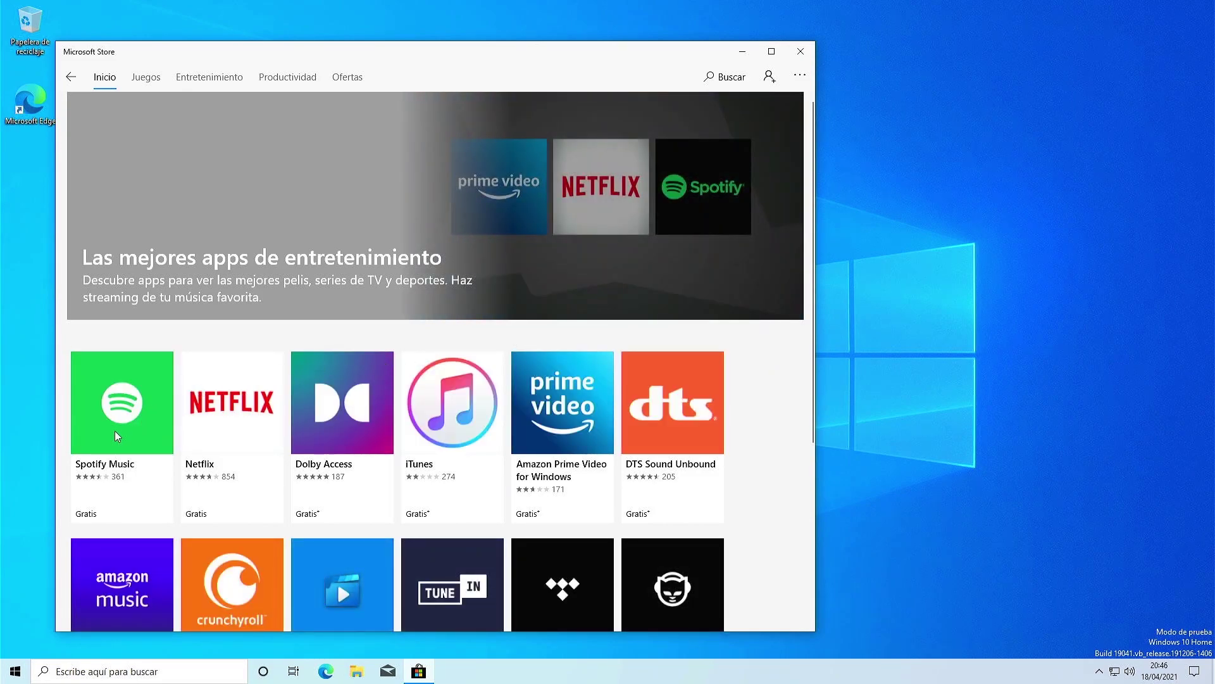
pyautogui.hotkey('alt', 'F4')
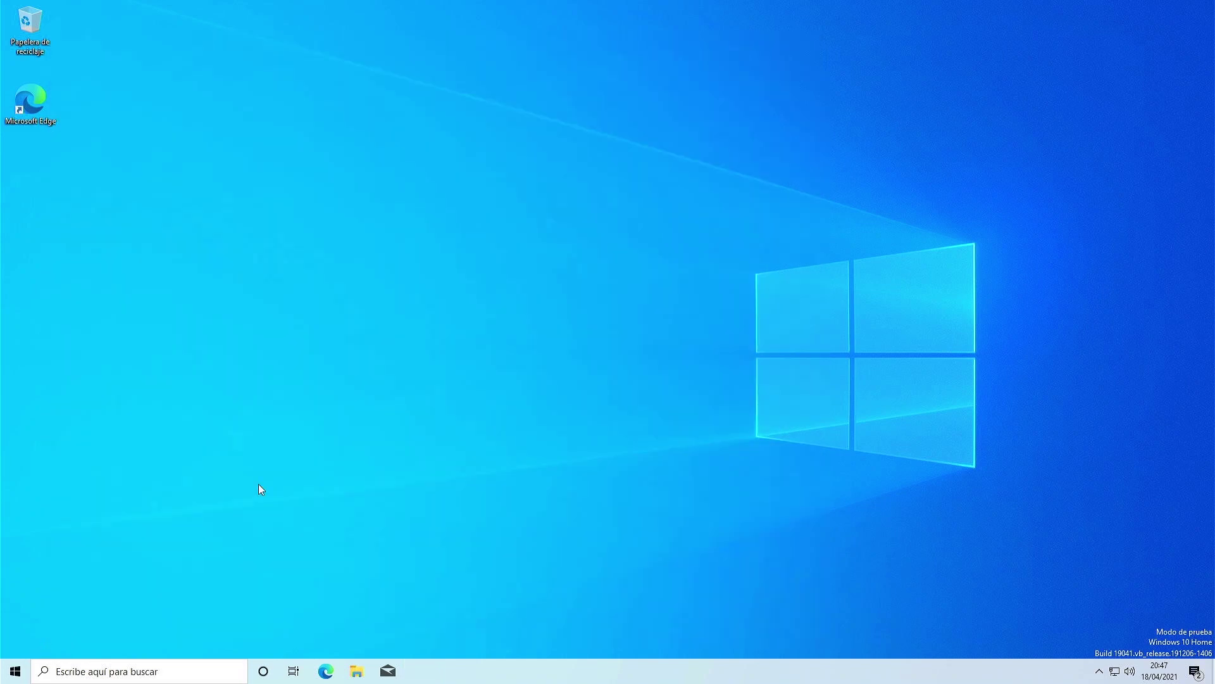
# View the Acceso rápido folders in a maximized File Explorer window and close it.
pyautogui.press('super+e')
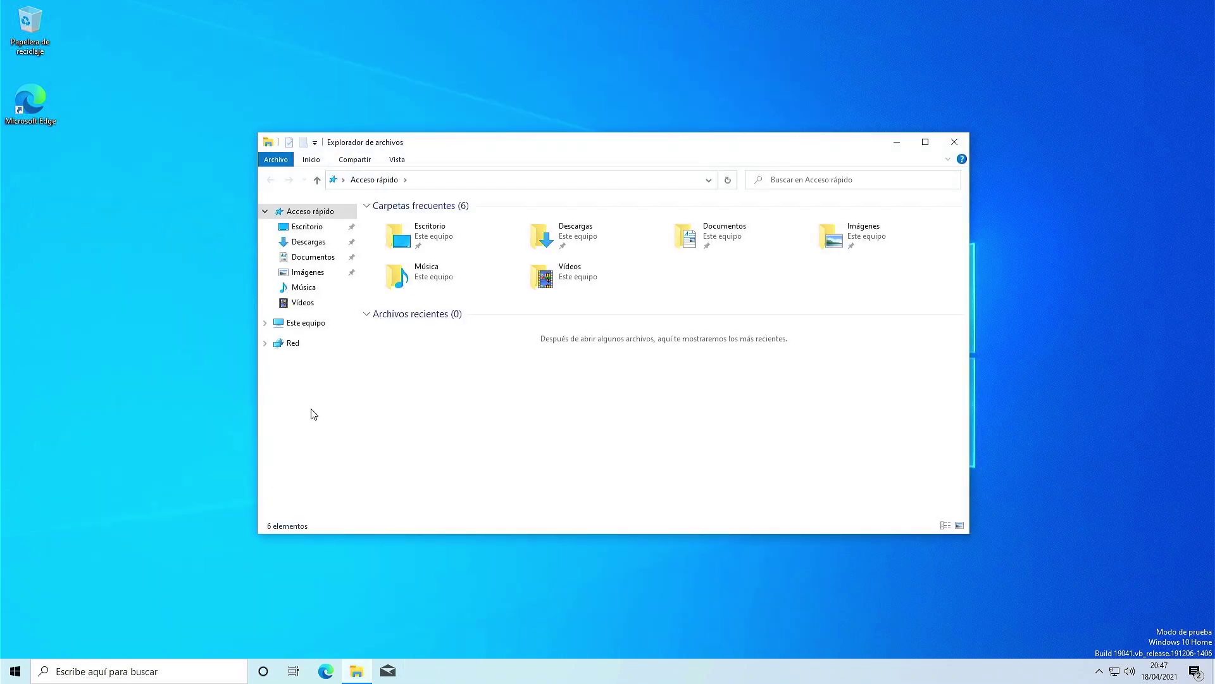
pyautogui.click(924, 144)
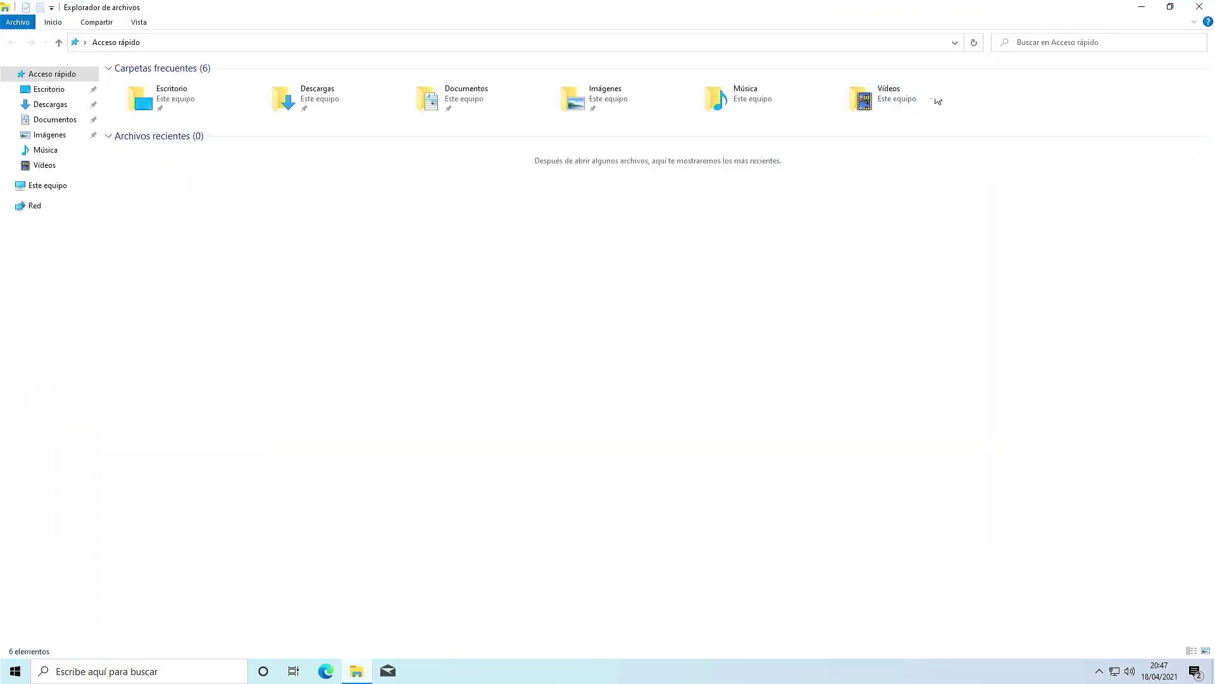
pyautogui.click(1199, 16)
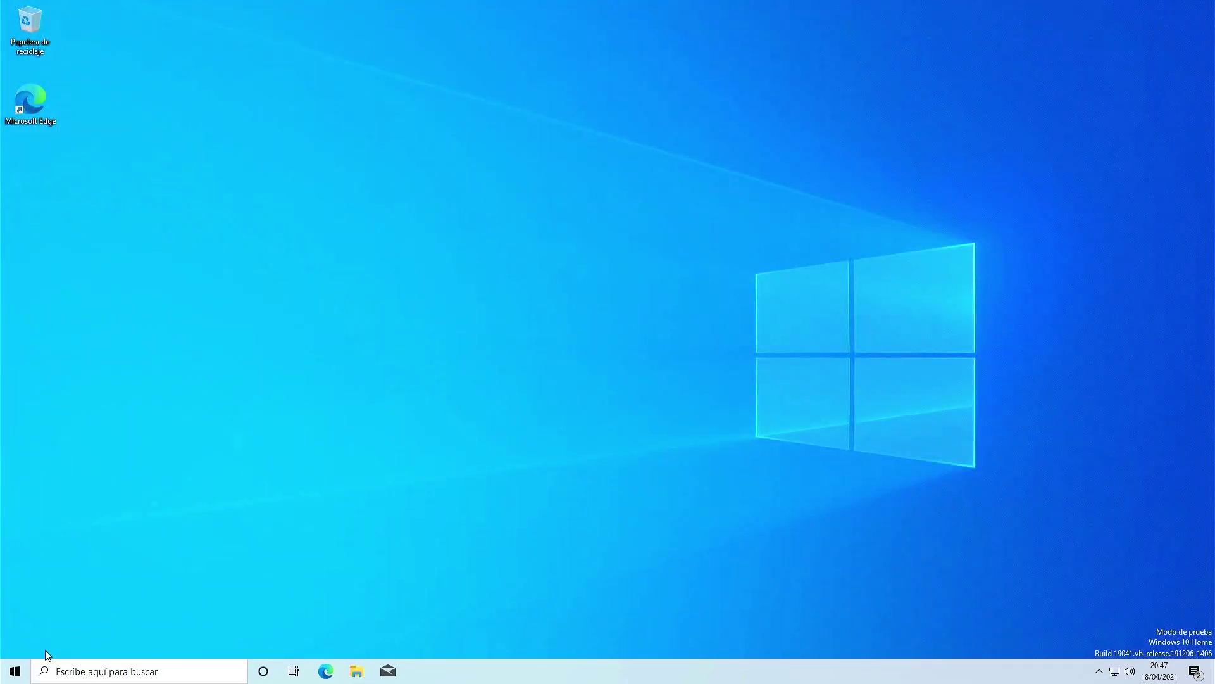
# Check the memory, Disco 0 (C:) and CPU performance graphs in Task Manager while apps are loading.
pyautogui.click(15, 671)
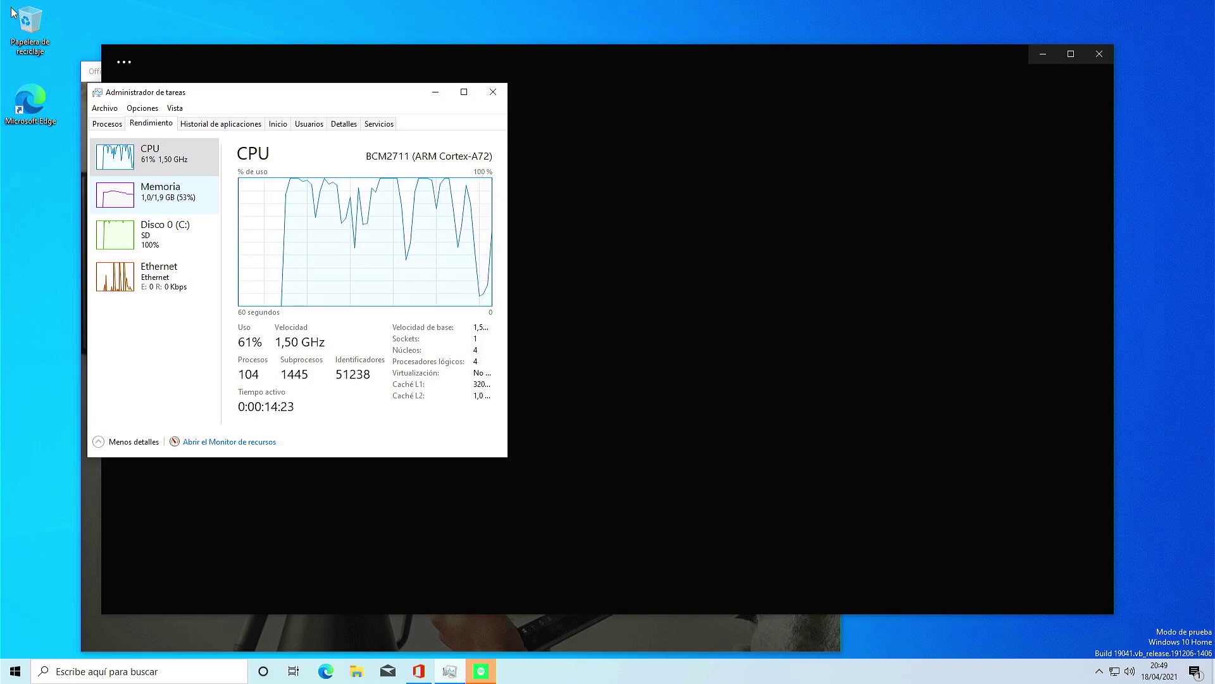
pyautogui.click(167, 209)
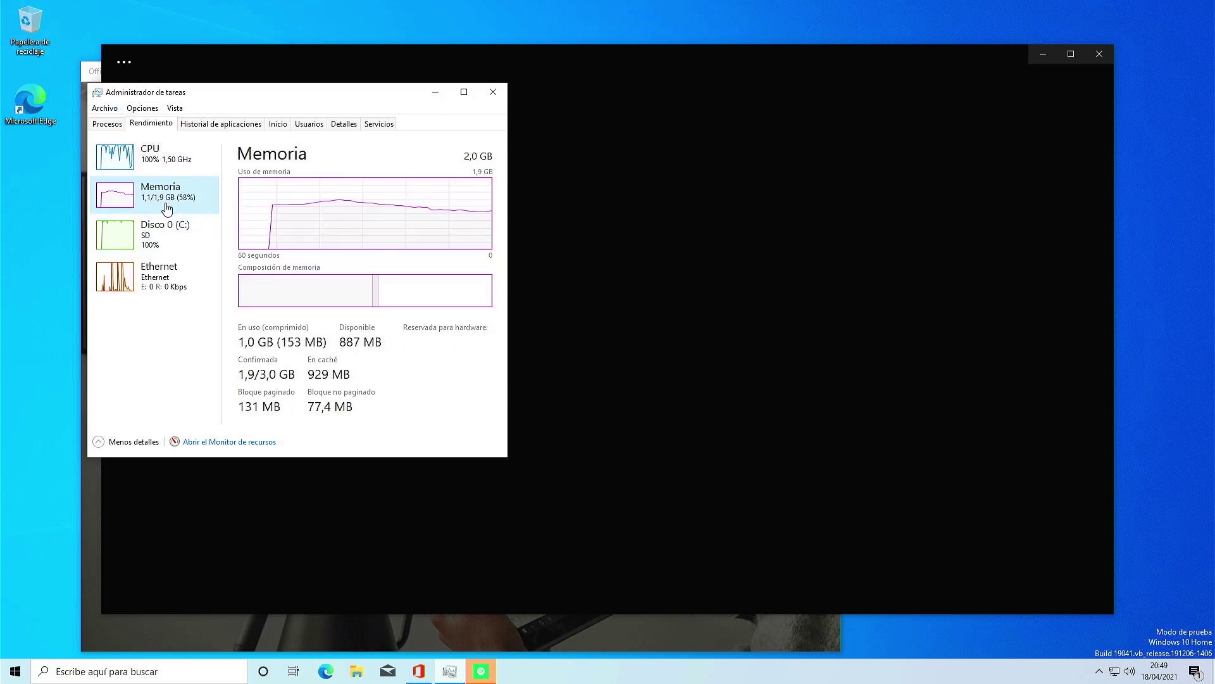
pyautogui.click(168, 244)
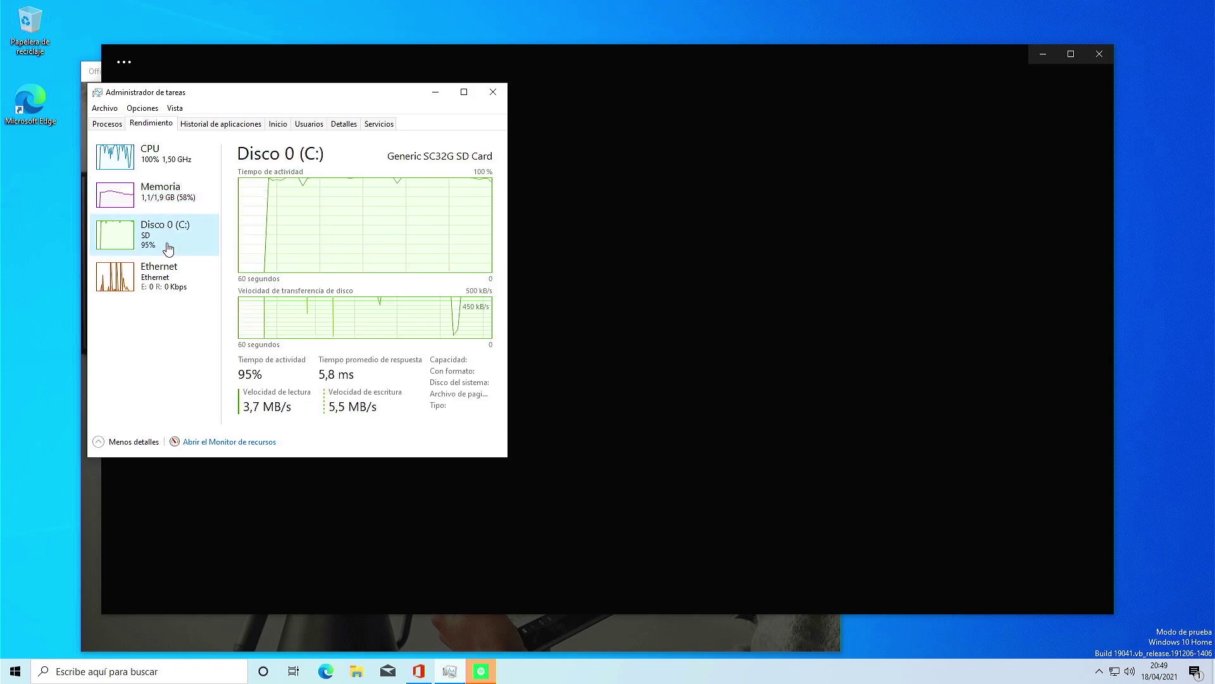
pyautogui.click(172, 158)
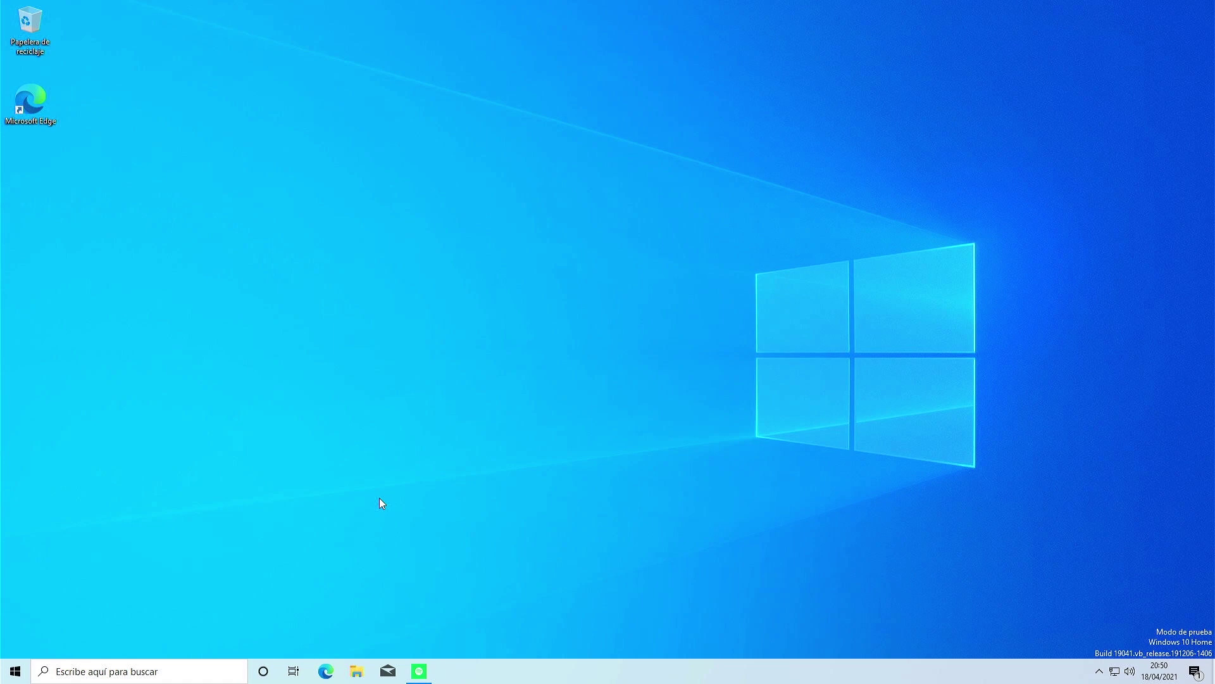
# Open Windows Settings, move its window toward the middle of the desktop, and show the Sistema settings.
pyautogui.press('super')
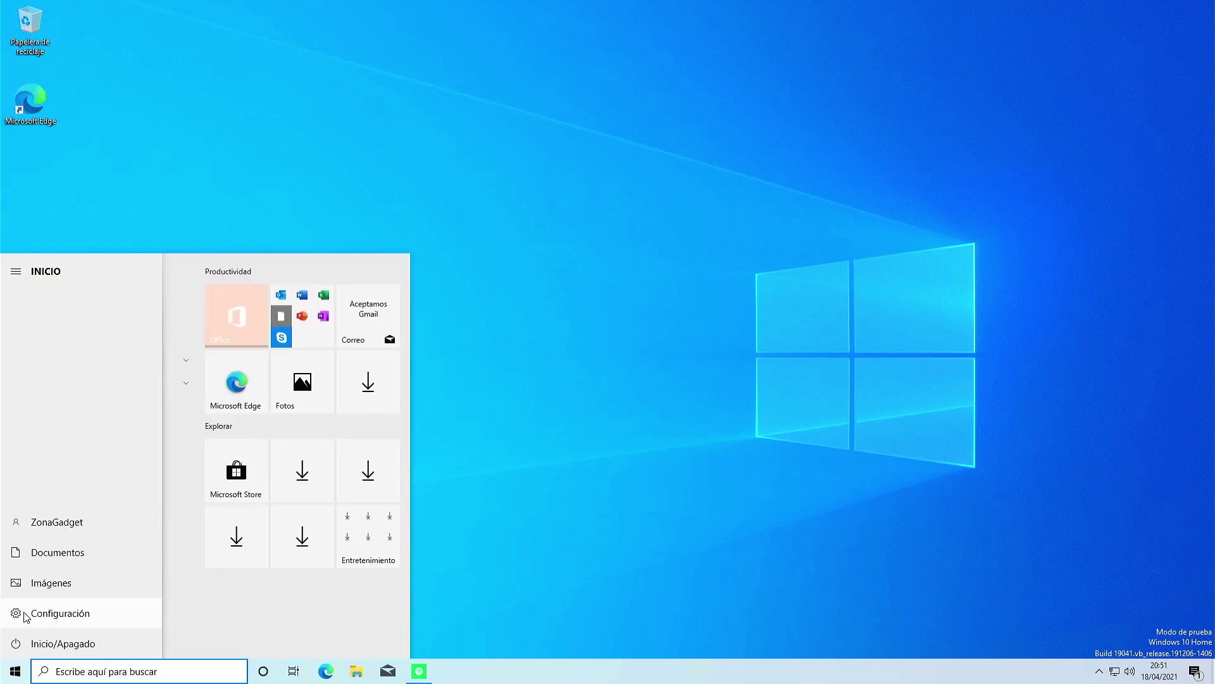
pyautogui.click(25, 617)
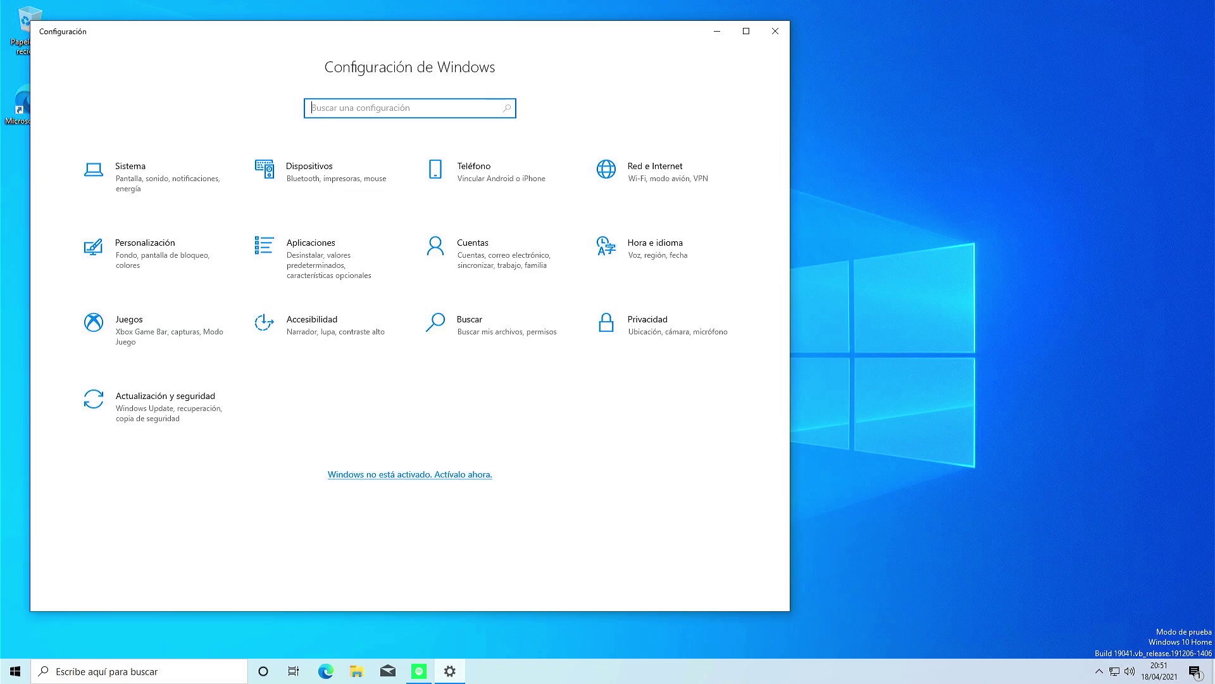
pyautogui.moveTo(579, 37); pyautogui.dragTo(770, 61)
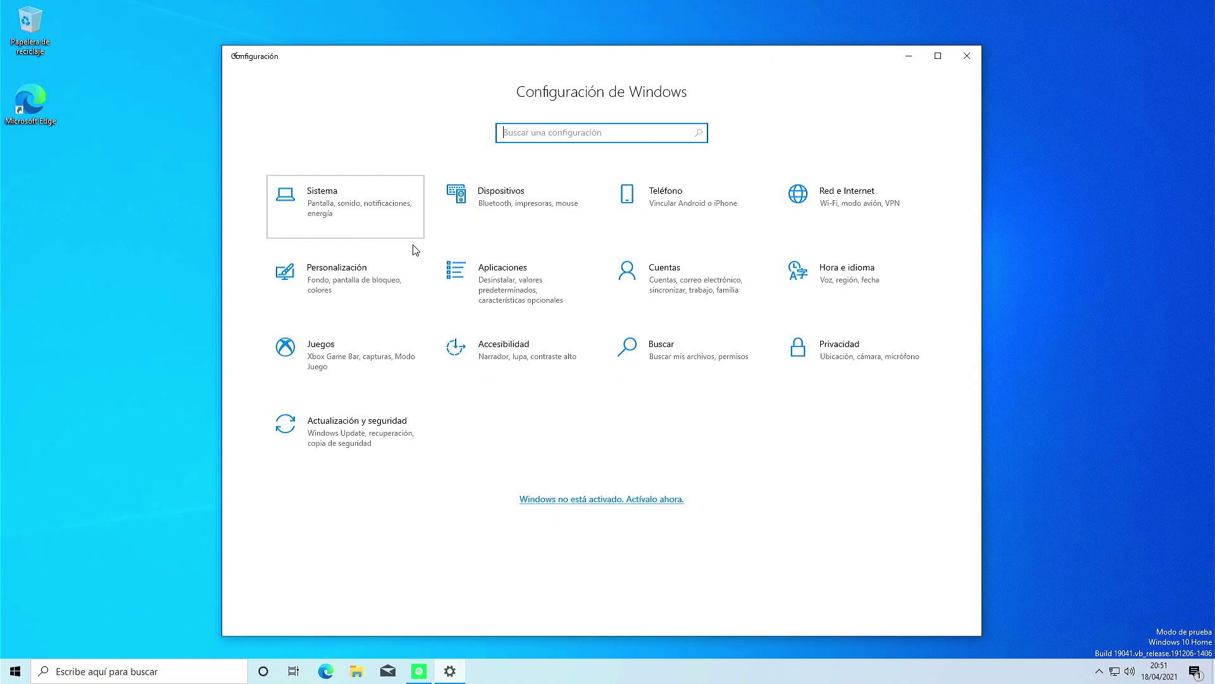
pyautogui.click(379, 235)
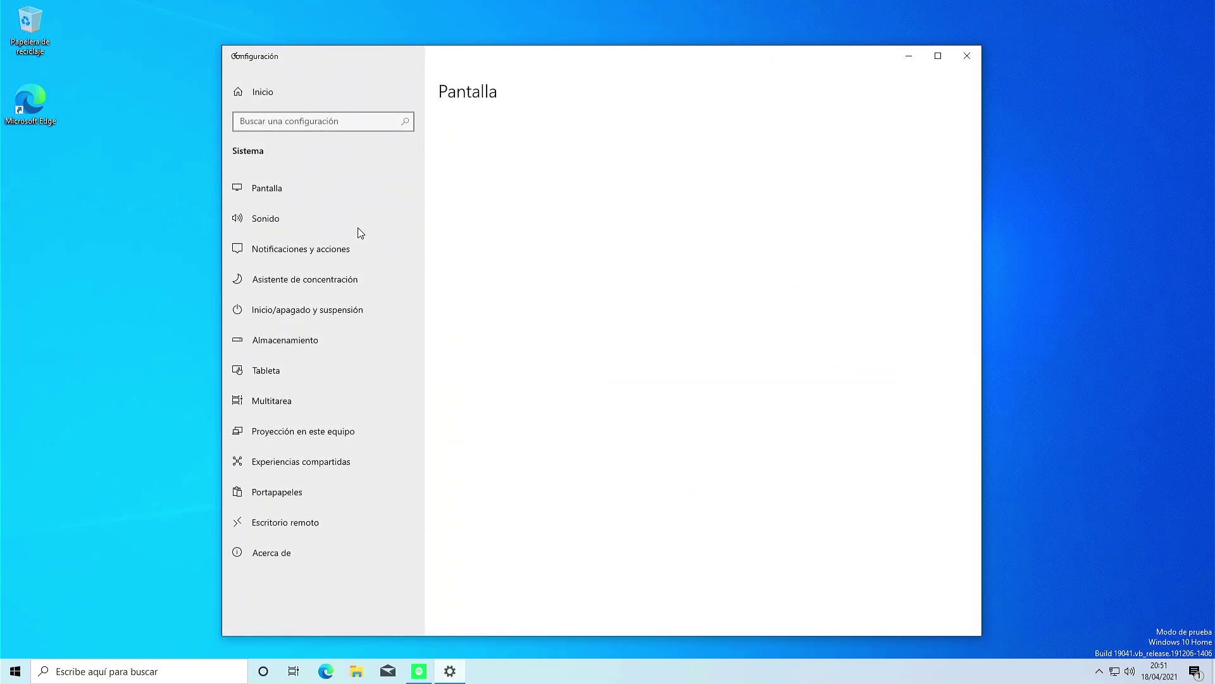